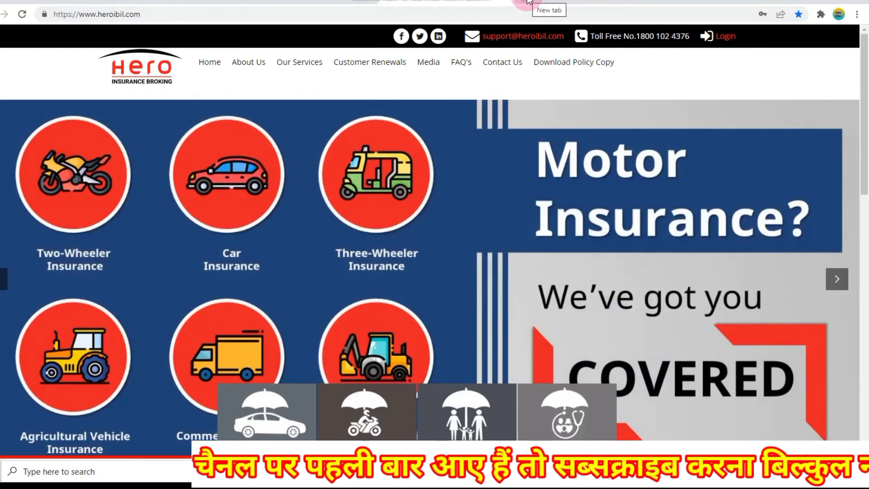
Step: Rerun the 'tataaig claim form' Google search in a new tab and open the Claims_Forms PDF result
click(528, 1)
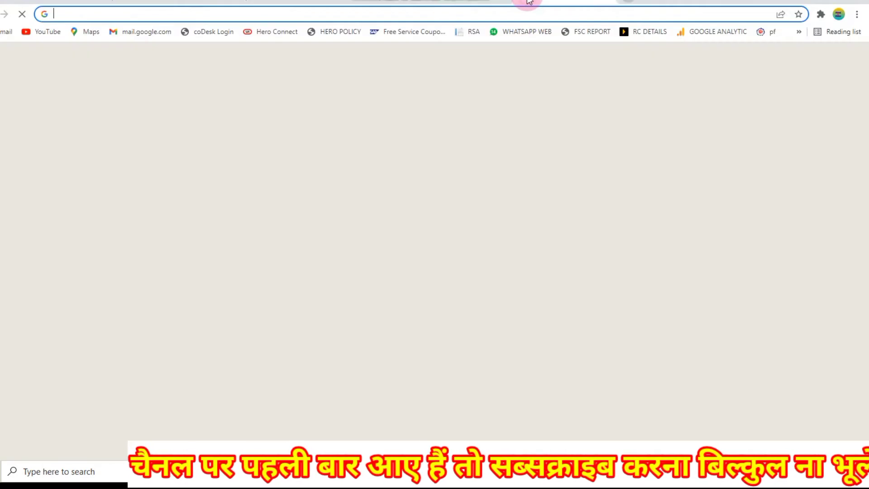
click(309, 14)
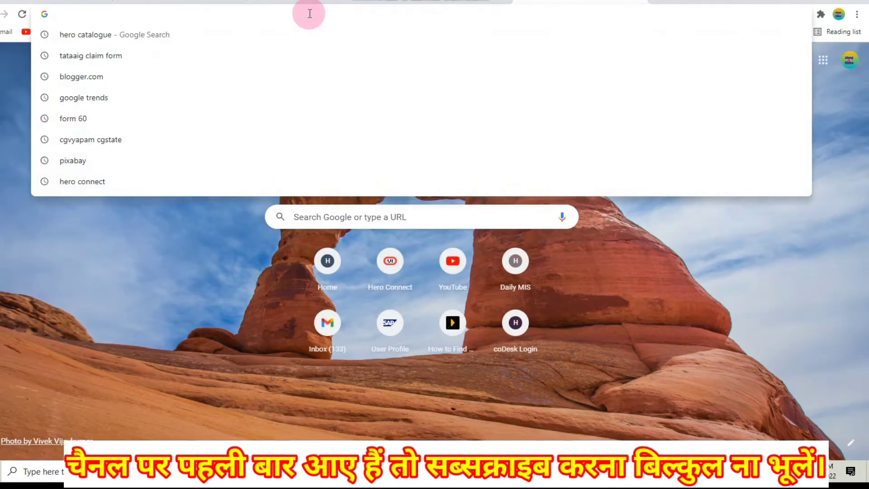
text(TAT)
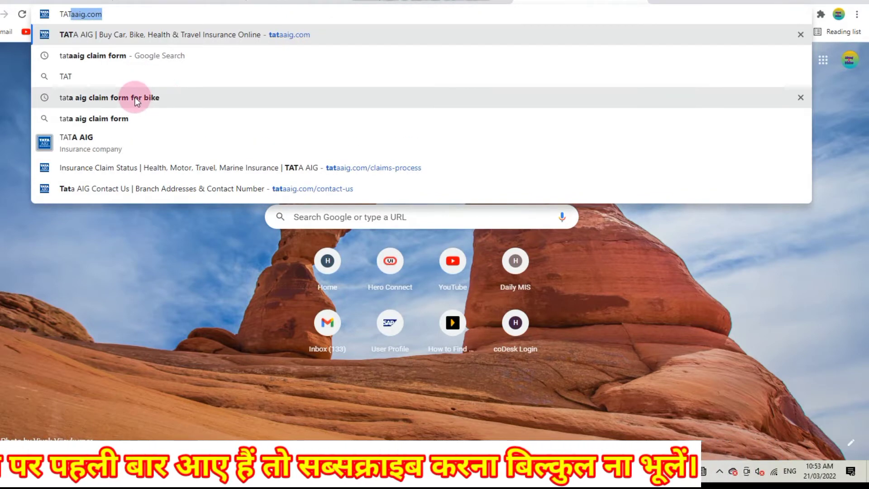
click(119, 56)
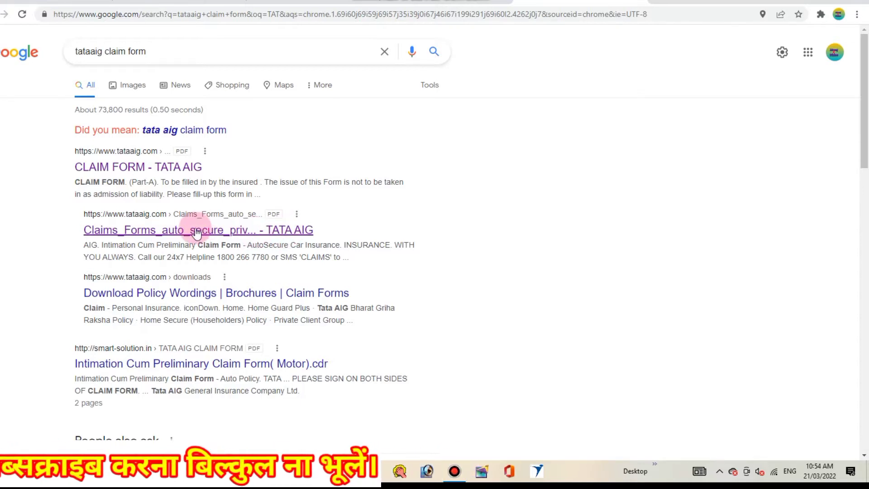
click(195, 231)
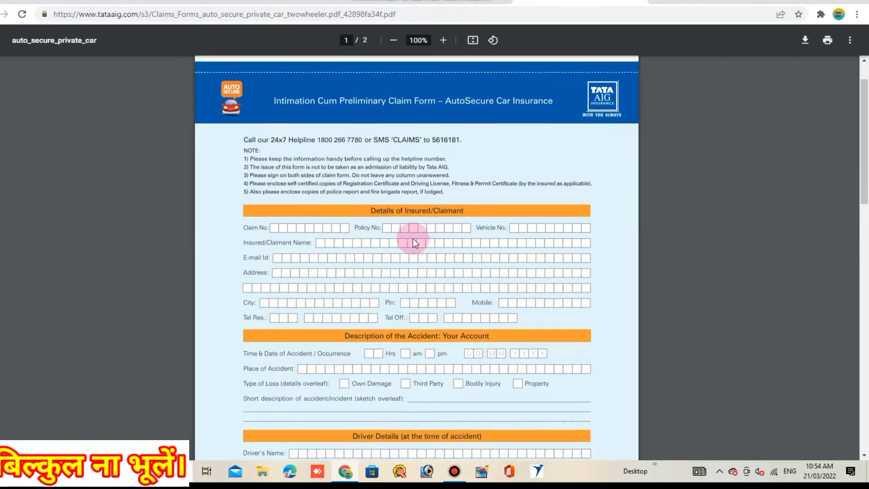
Step: Scroll through the AutoSecure claim form PDF, then start a fresh tab
scroll(389, 240, down, 5)
scroll(389, 232, up, 4)
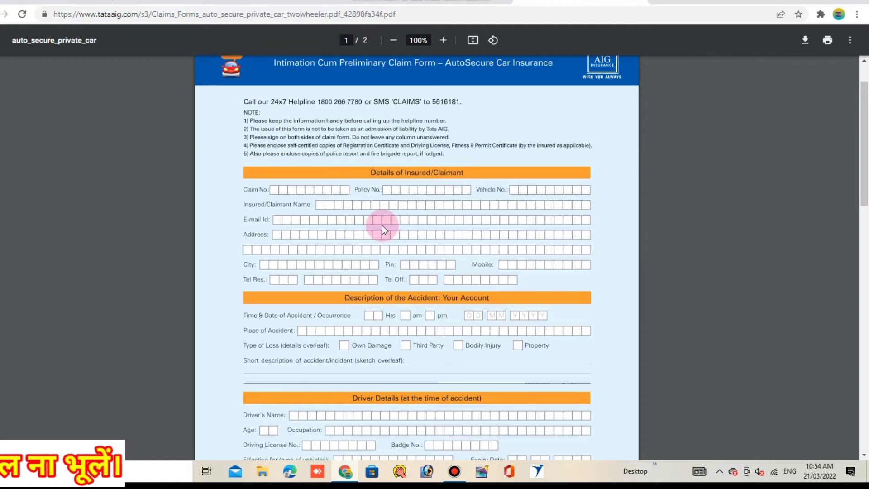
scroll(382, 227, down, 1)
scroll(498, 252, up, 2)
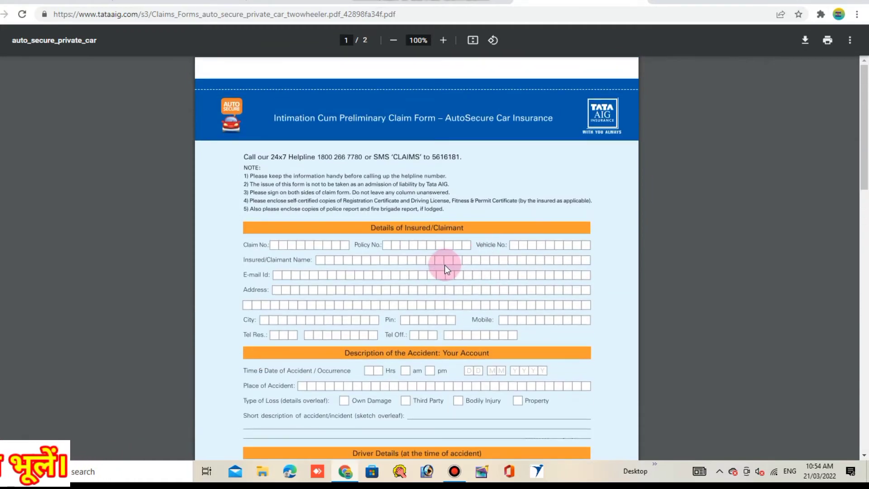
click(664, 5)
click(379, 15)
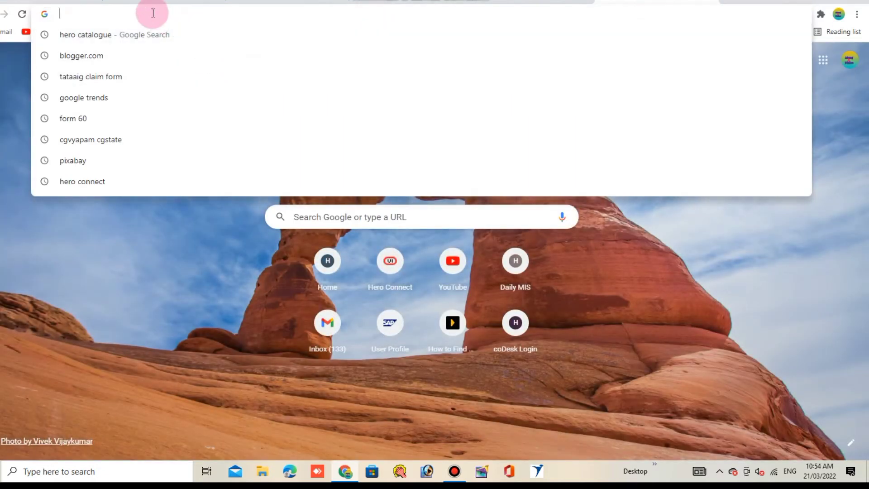
Step: Load tataaig.com, go to Claims, and choose 'Register a claim on customer's behalf'
text(TATaaig.com)
key(Return)
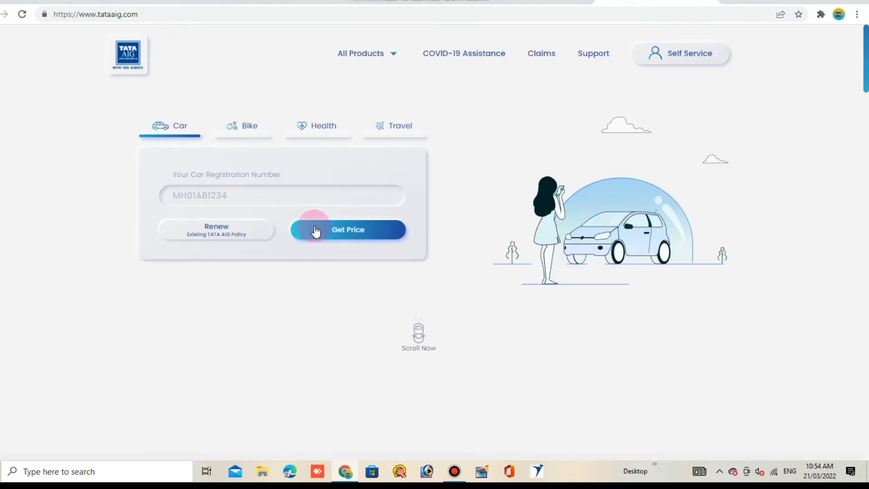
click(541, 56)
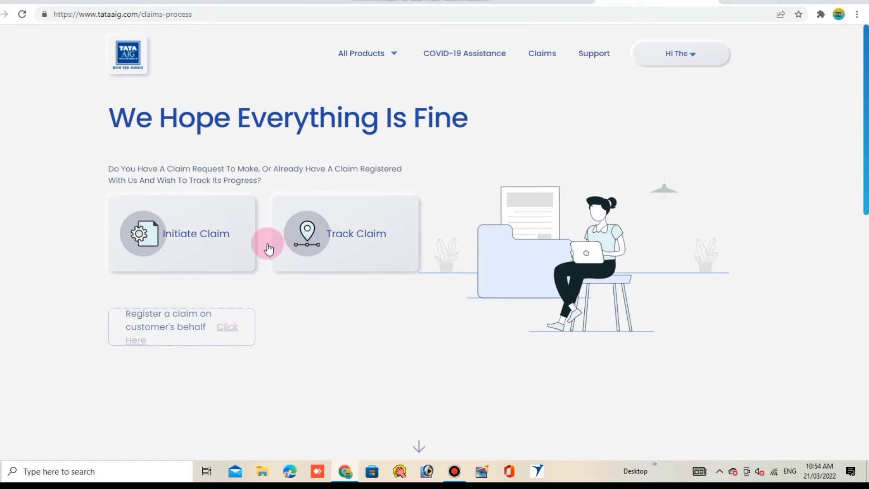
click(227, 326)
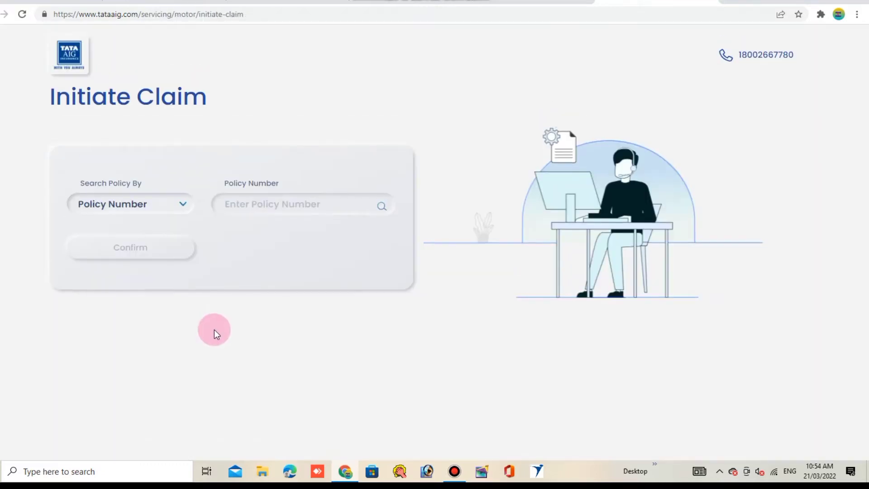
Step: Enter the customer's policy number in the Policy Number field and confirm it
click(264, 203)
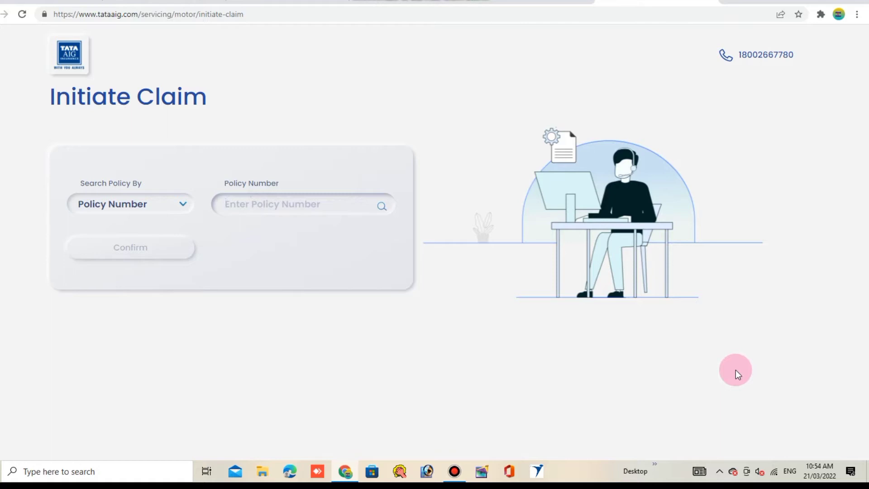
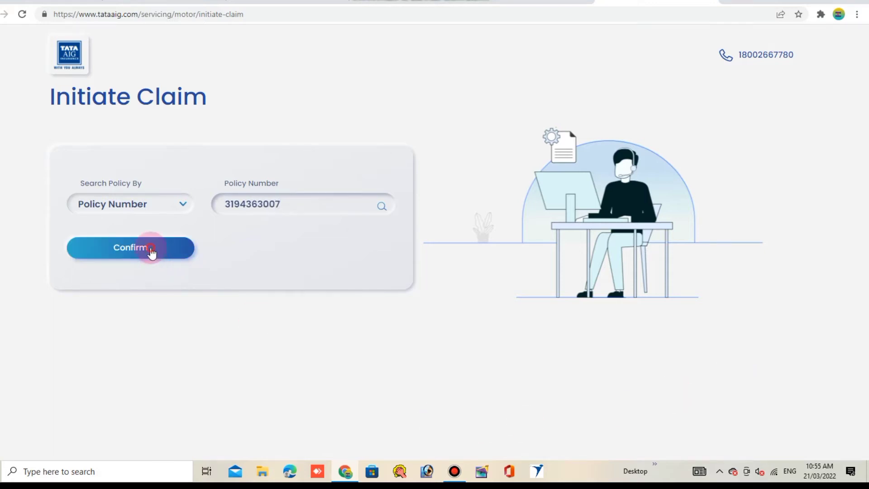
click(150, 248)
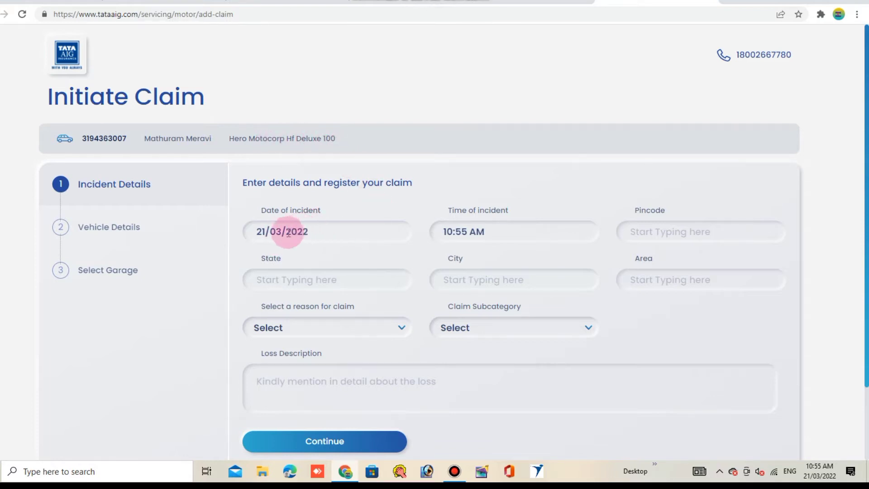
Step: Change the incident date's day to 17 (17/03/2022) and the incident time to 02:00 PM
click(268, 232)
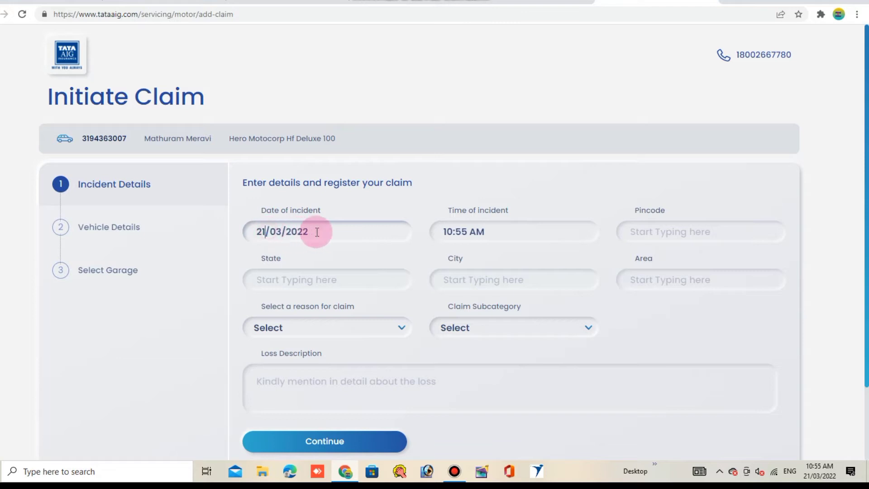
key(BackSpace)
key(BackSpace)
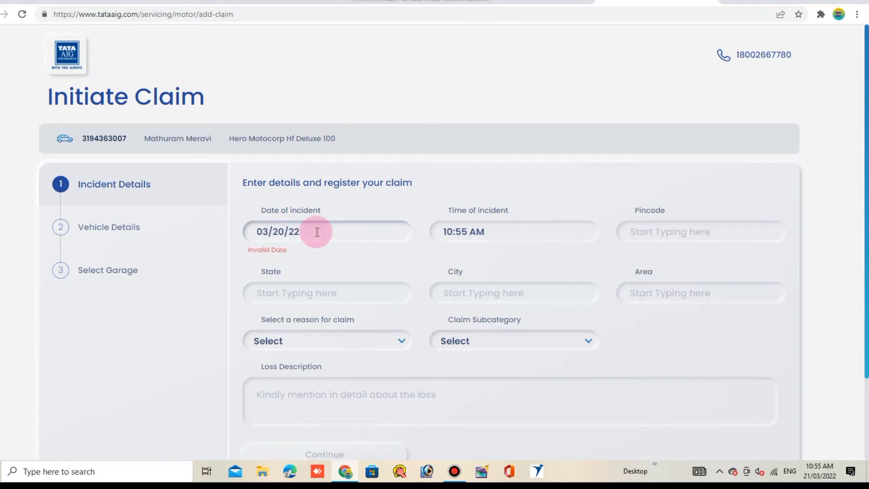
text(0)
key(BackSpace)
text(17/)
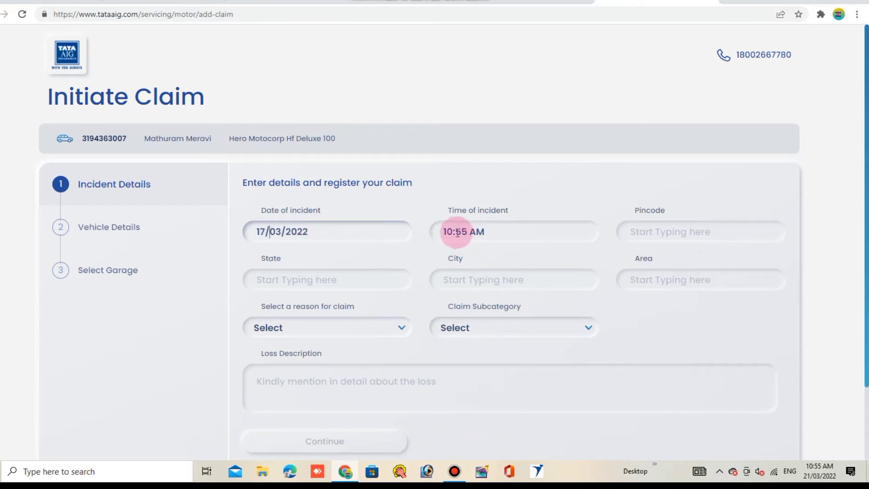
click(451, 232)
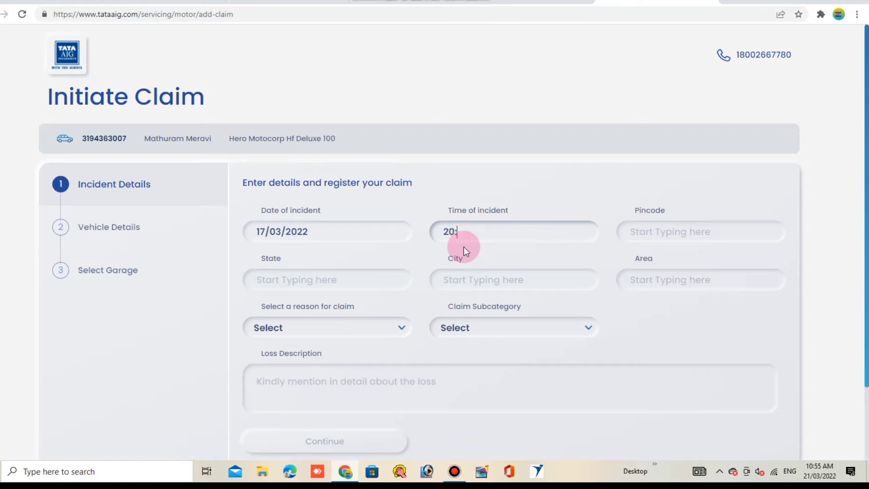
key(BackSpace)
key(BackSpace)
key(BackSpace)
key(BackSpace)
text(0)
Step: Enter incident pincode 491559 and area KUI KUKDUR
click(659, 233)
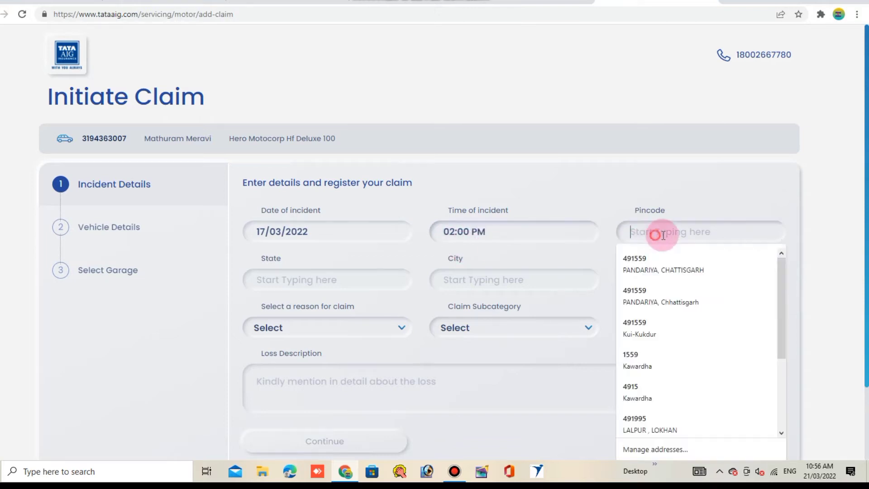
text(4915)
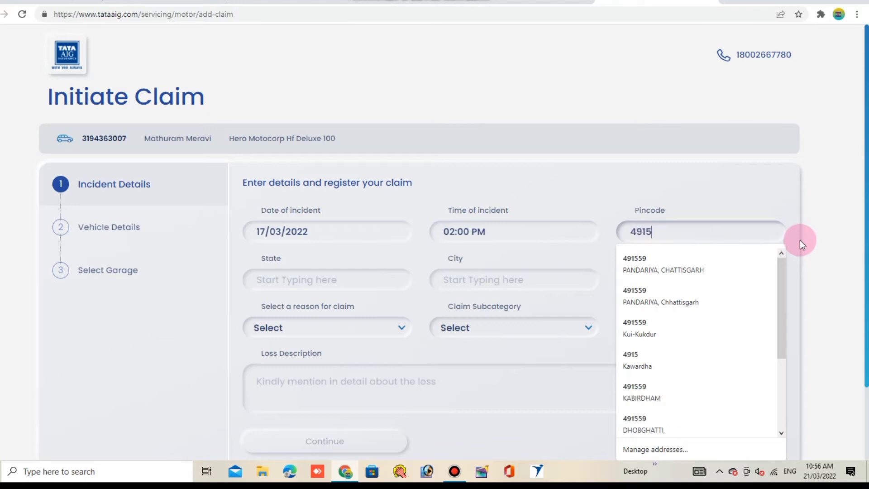
text(59)
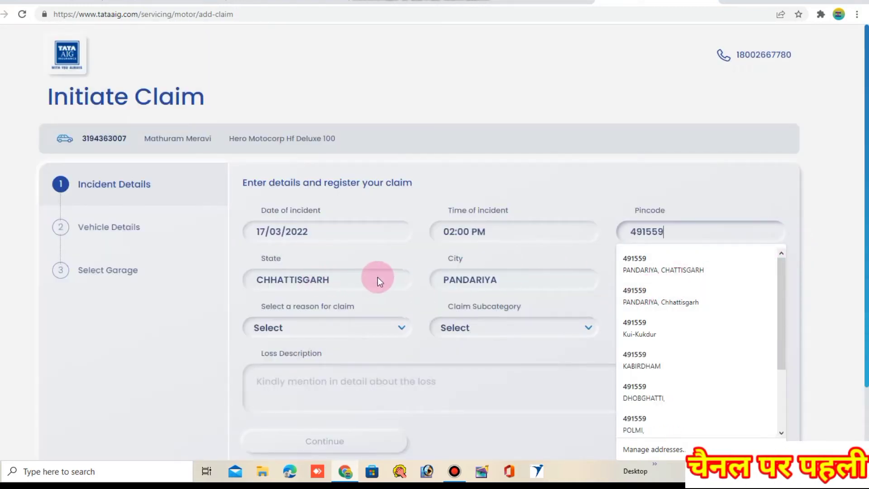
click(512, 278)
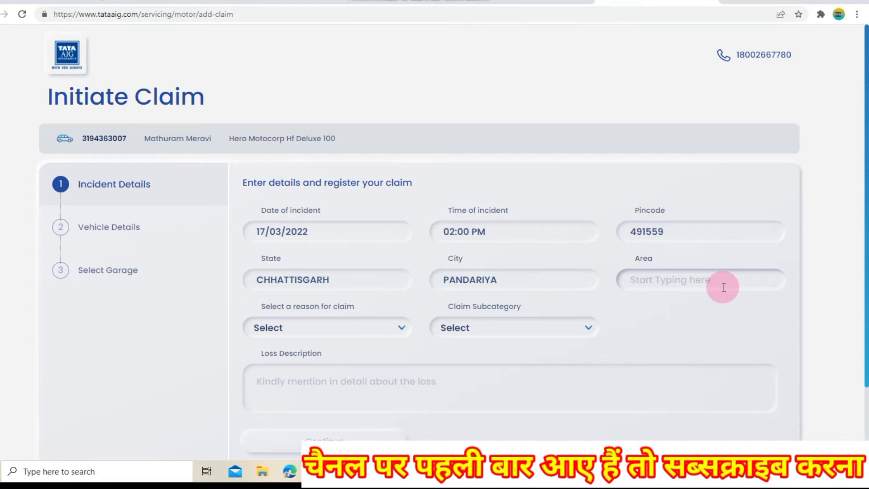
text(KUI KUK)
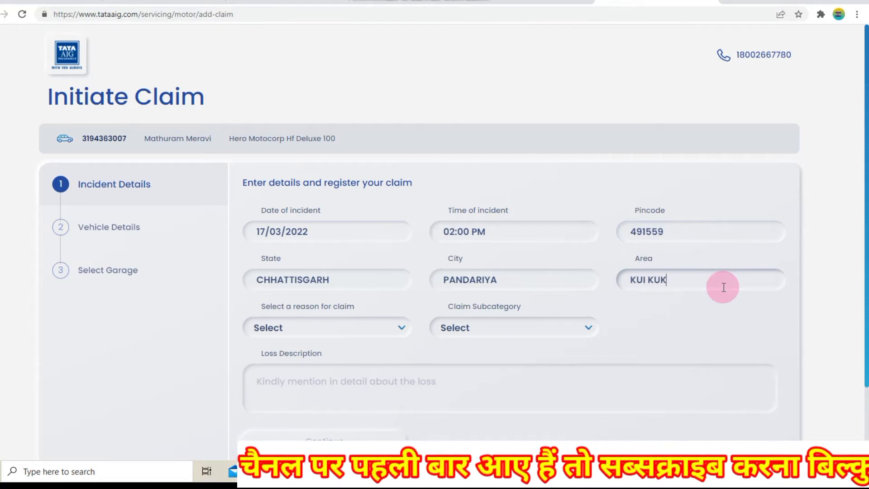
text(DUR)
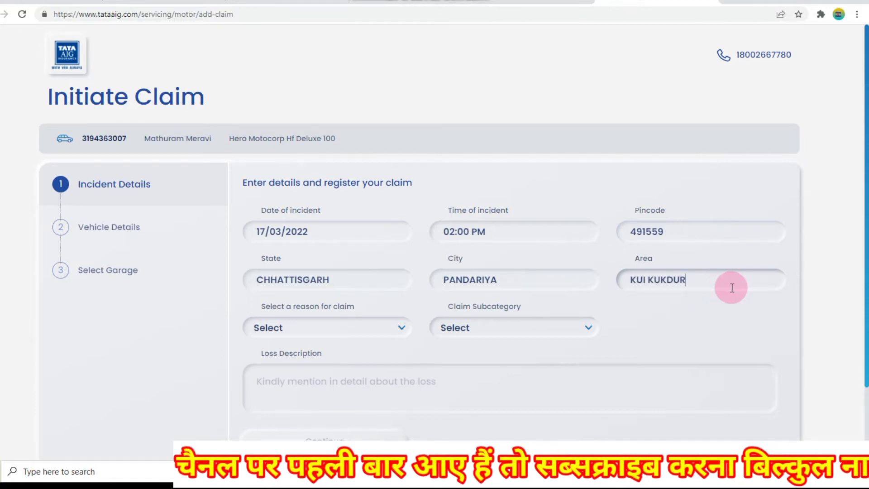
Step: Fix the mistyped pincode digits back to 491559 so city PANDARIYA auto-fills
click(679, 231)
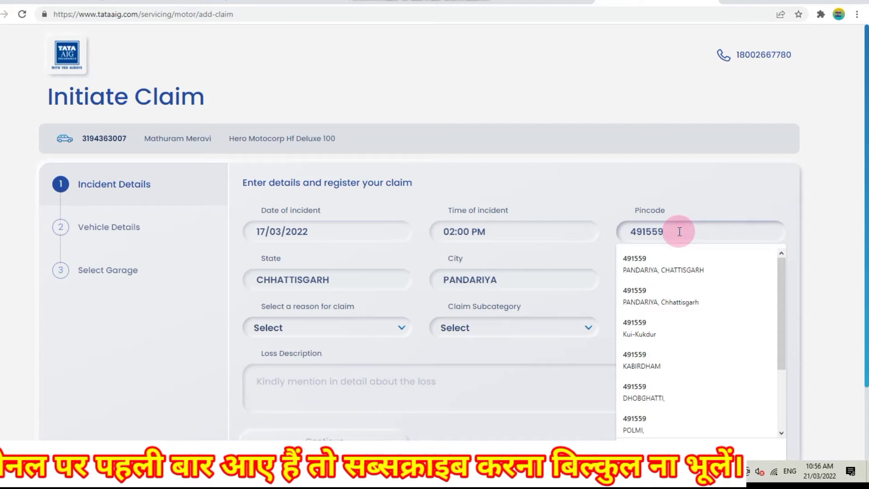
key(BackSpace)
key(BackSpace)
key(BackSpace)
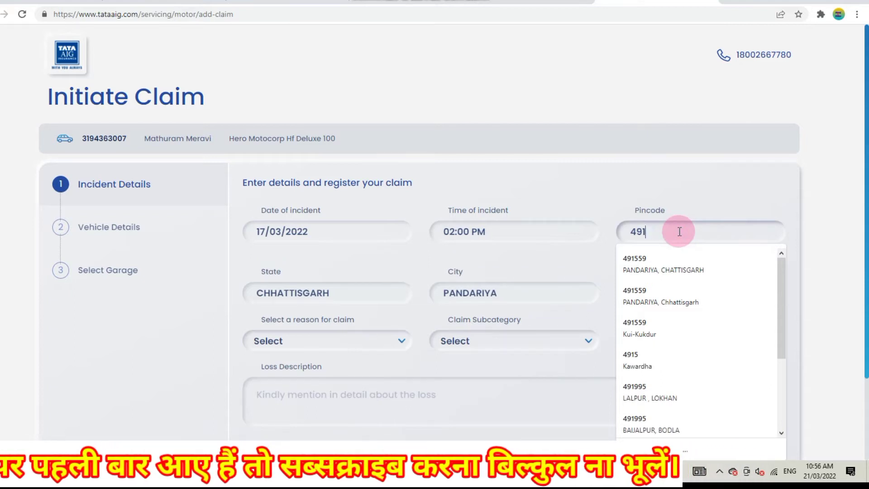
text(995)
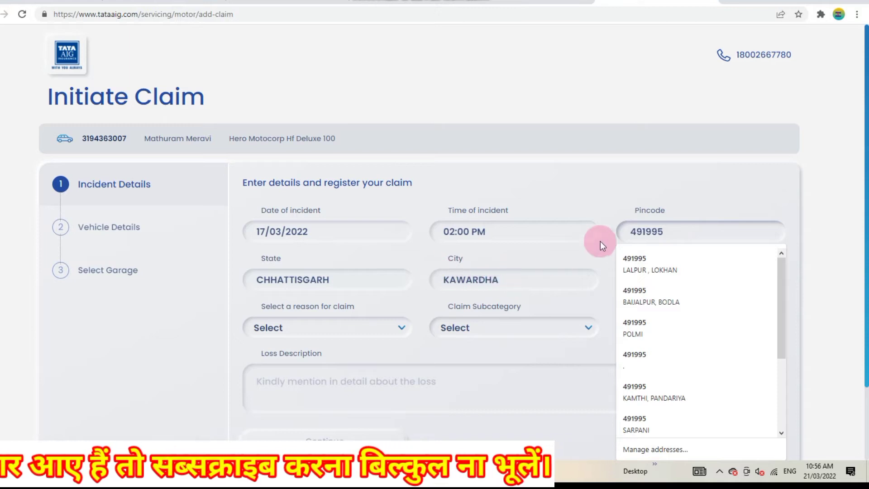
key(BackSpace)
key(BackSpace)
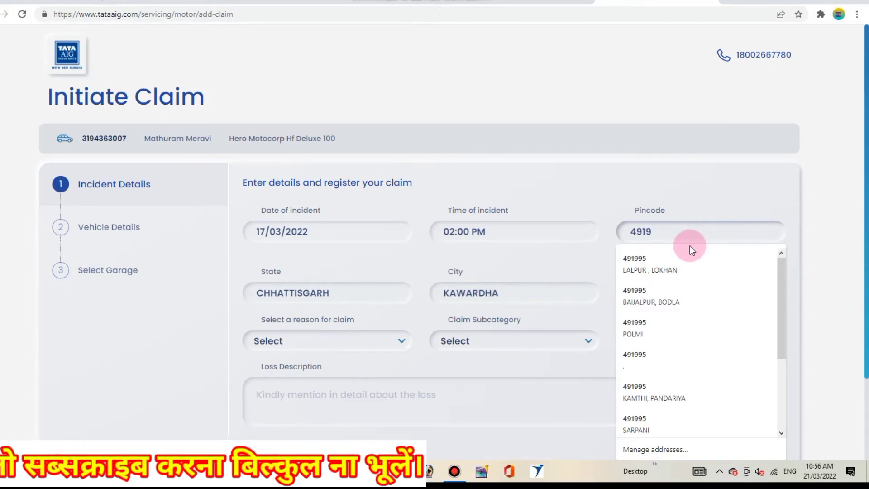
key(BackSpace)
text(559)
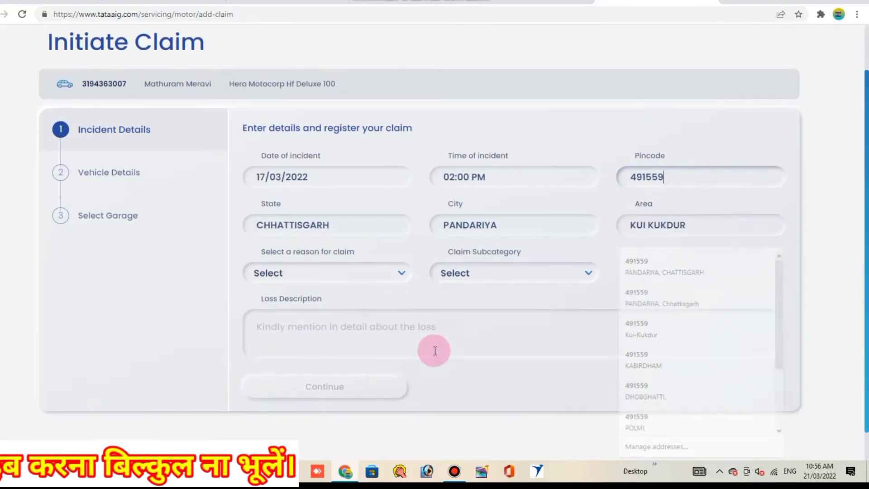
scroll(436, 351, down, 2)
Step: Choose Vehicle Damage as the claim reason and Other as the claim subcategory
click(378, 240)
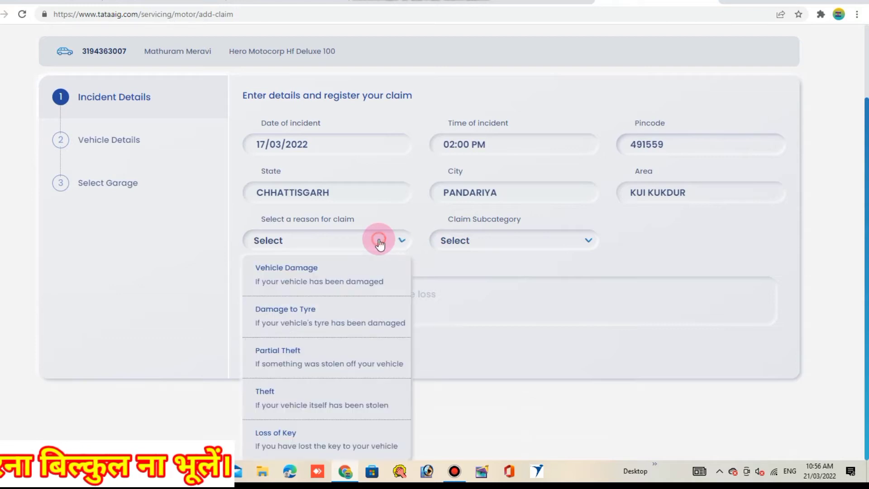
click(329, 276)
click(483, 243)
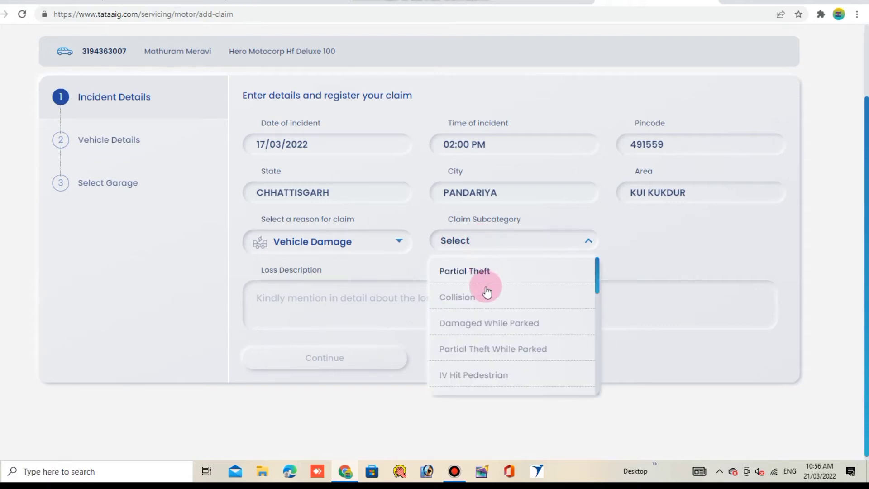
click(504, 326)
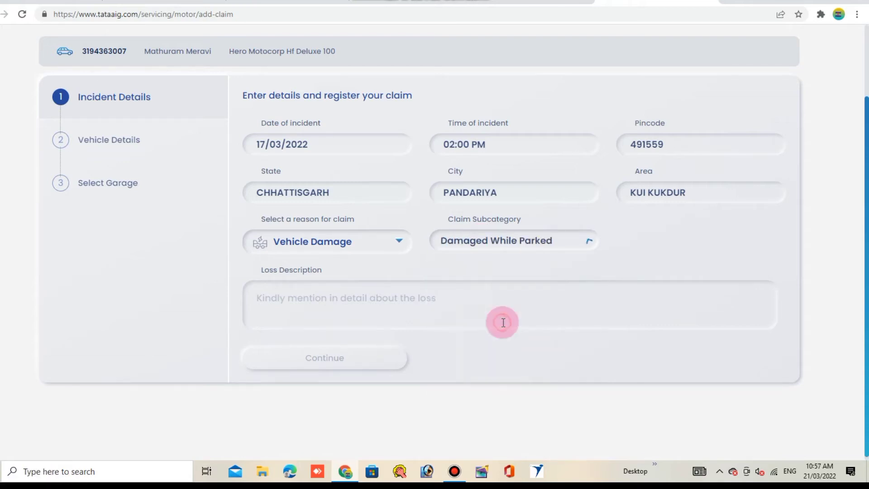
click(571, 239)
scroll(524, 320, down, 3)
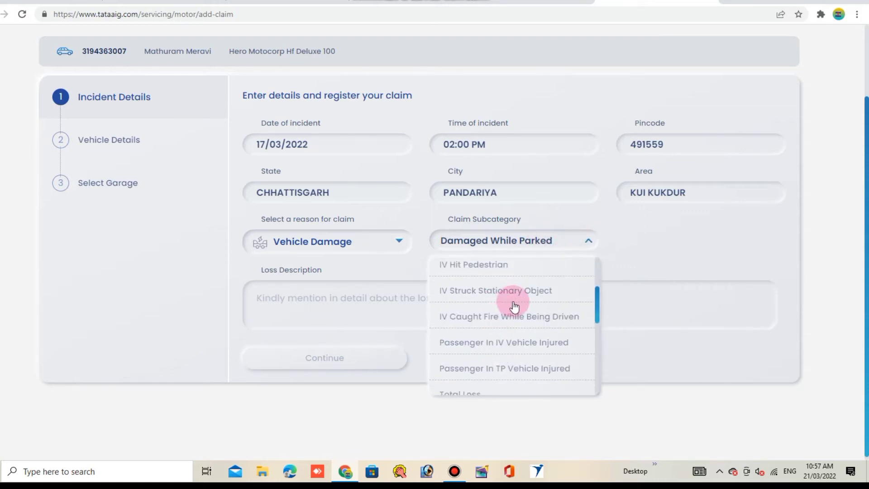
scroll(512, 314, down, 5)
scroll(518, 312, up, 2)
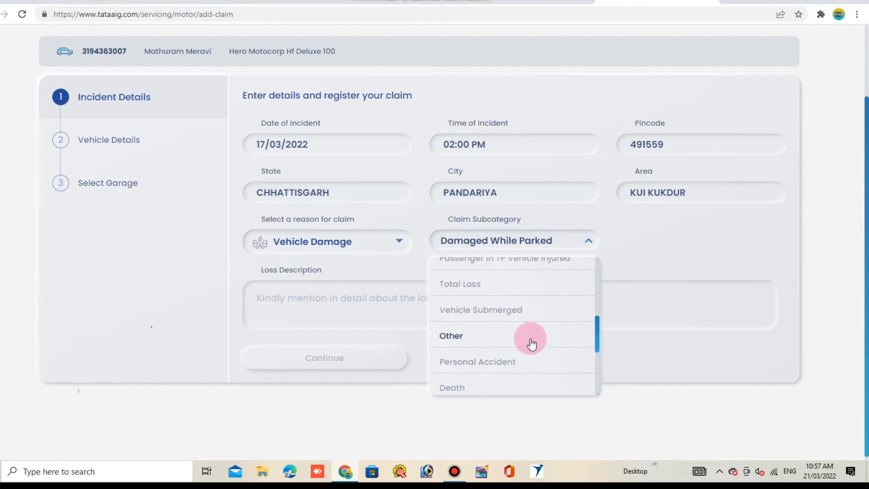
click(474, 335)
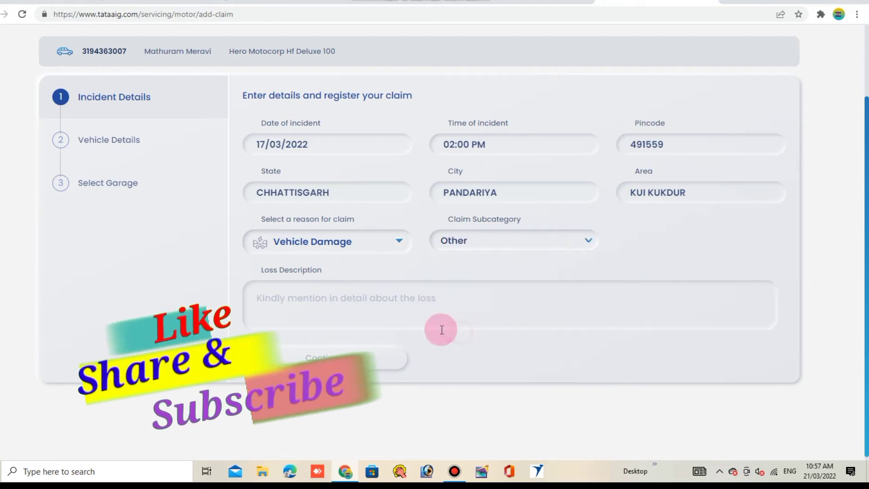
Step: Write the loss description: 'FR. ALLOY WHEEL, HEAD LIGHT. ASS, WISOR, FR. FORK CNG, FR. MURDGUARD CNG ETC'
click(302, 300)
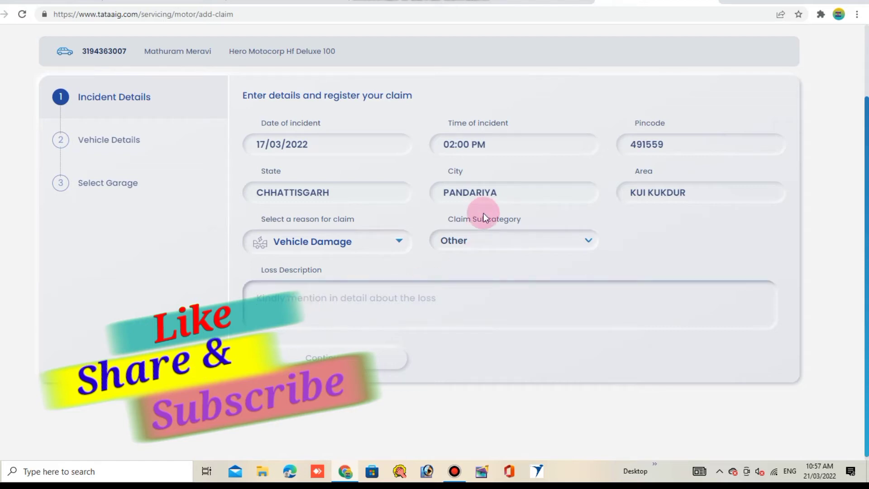
text(FR)
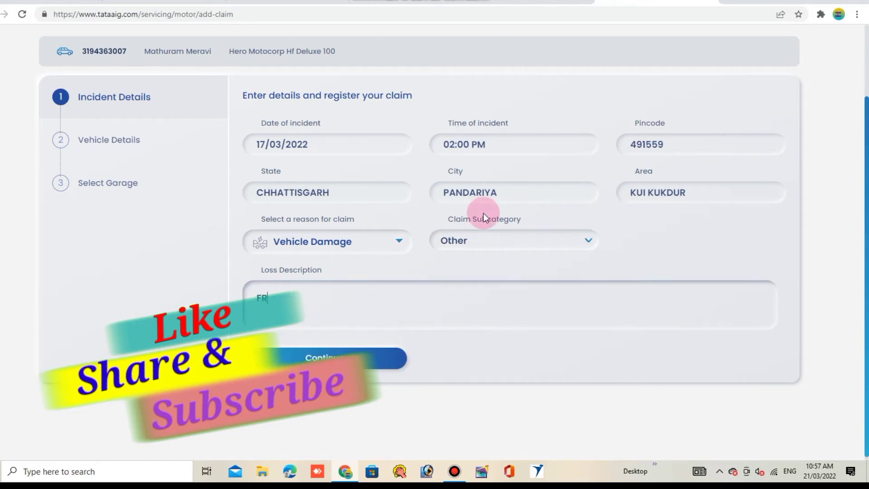
text(.)
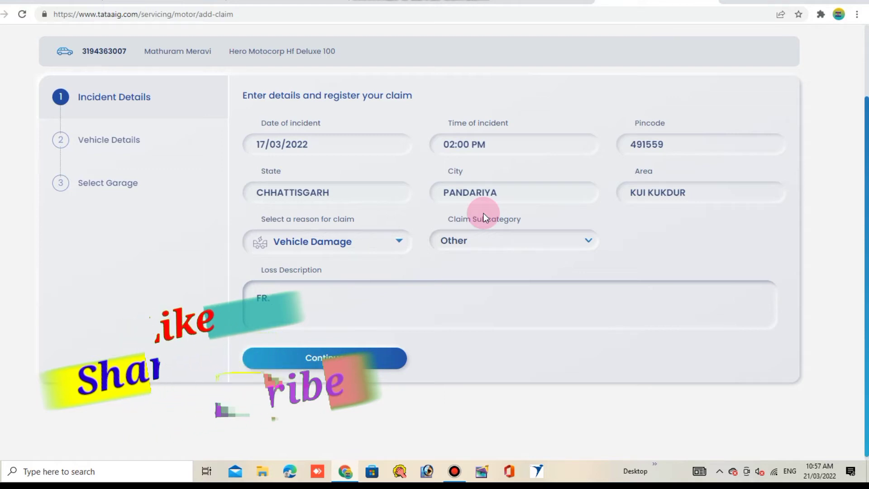
text( ALLOY)
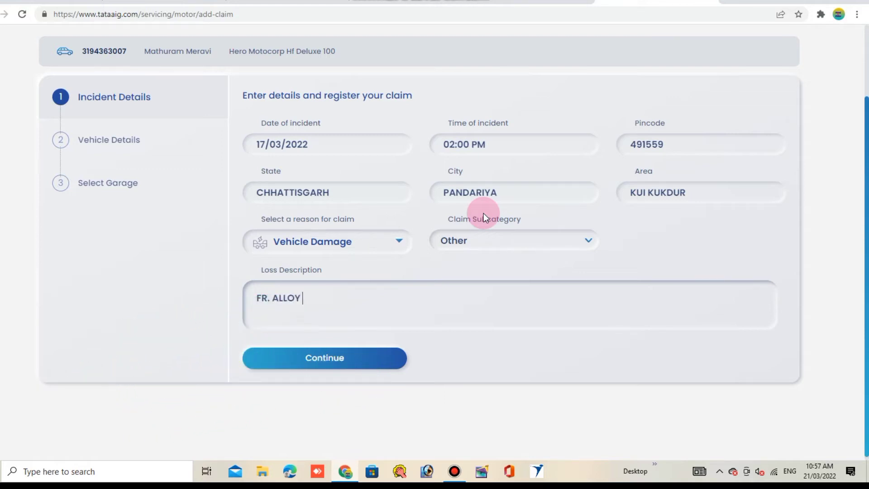
text( WHEEL ,)
text(HWAD LIGHT,)
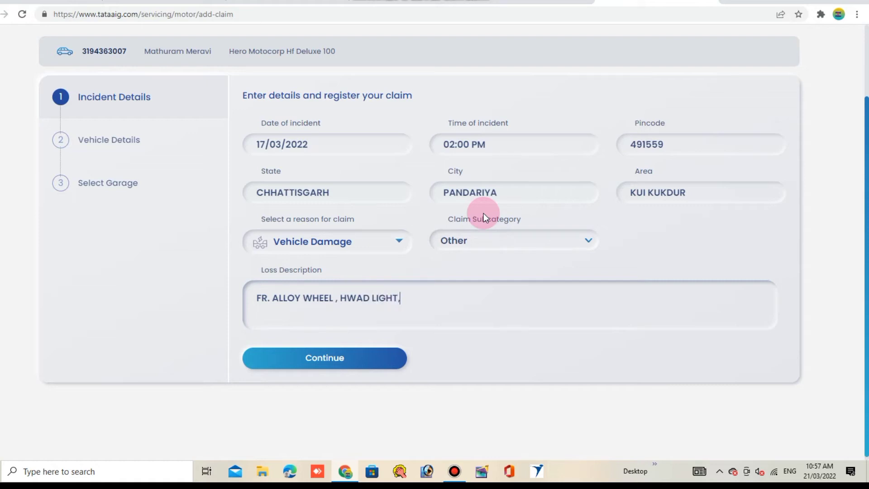
key(BackSpace)
text(. ASS)
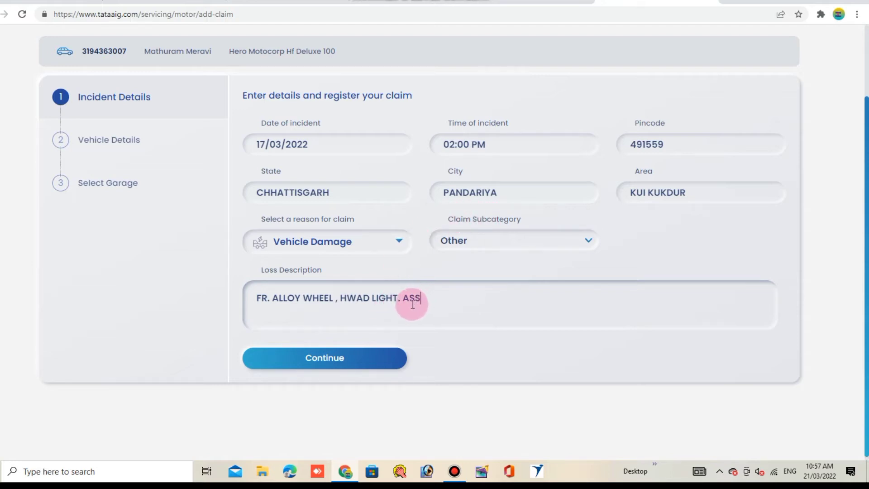
click(361, 299)
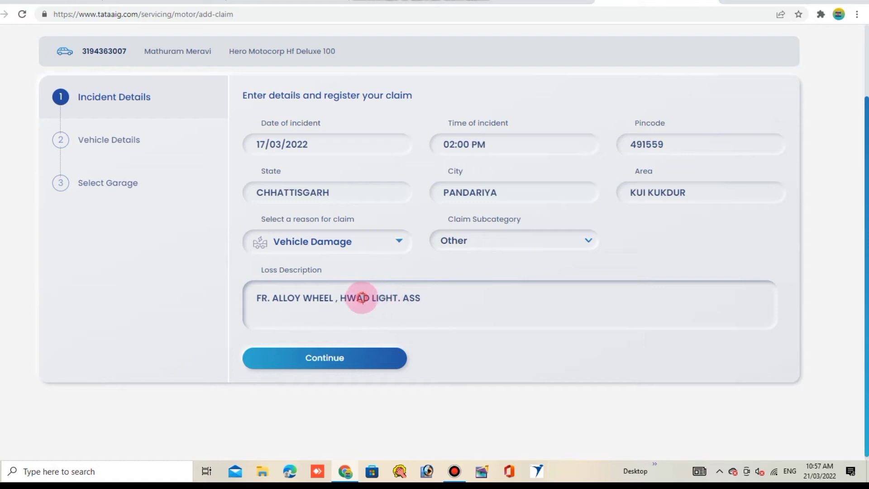
key(BackSpace)
key(BackSpace)
key(BackSpace)
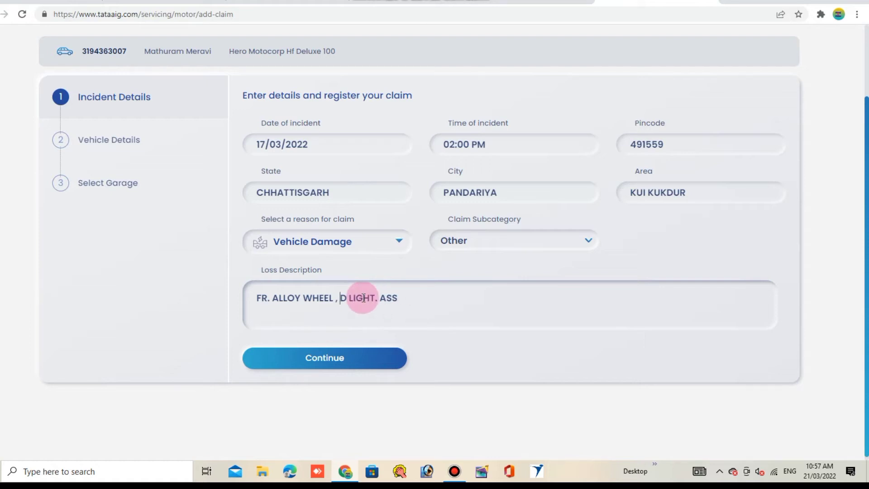
text(HEAD LIGHT. ASS)
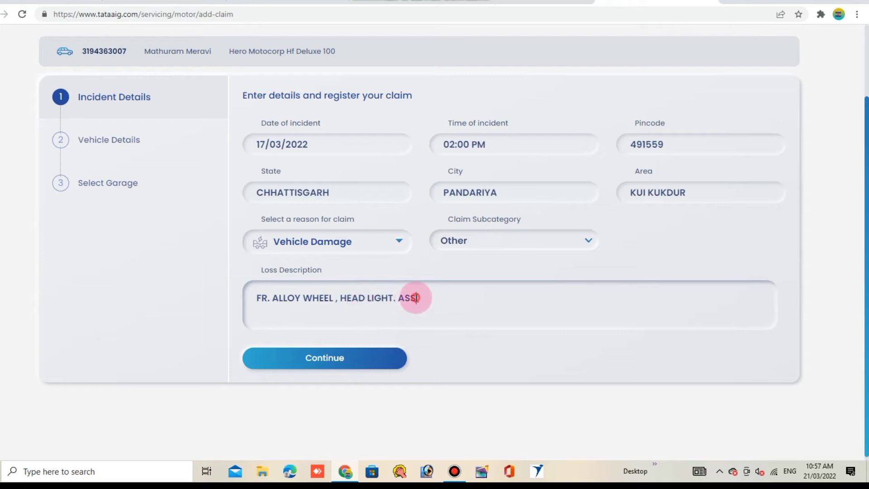
text(, WISOR)
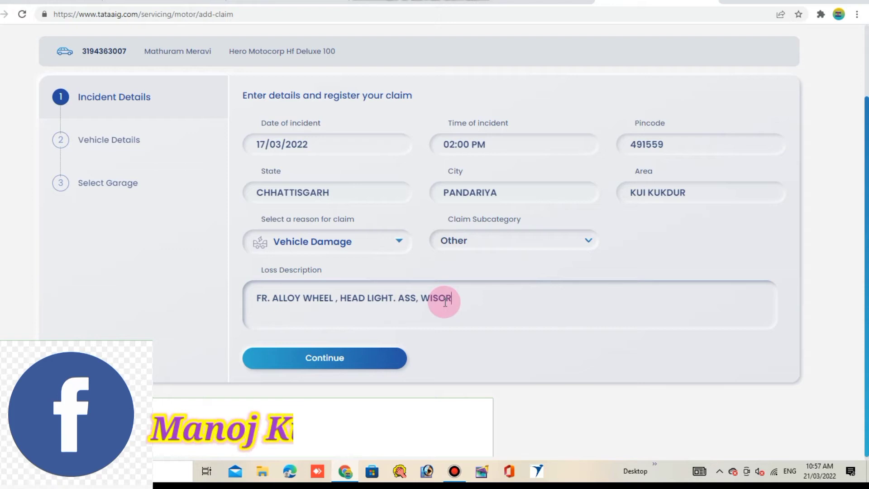
text(,)
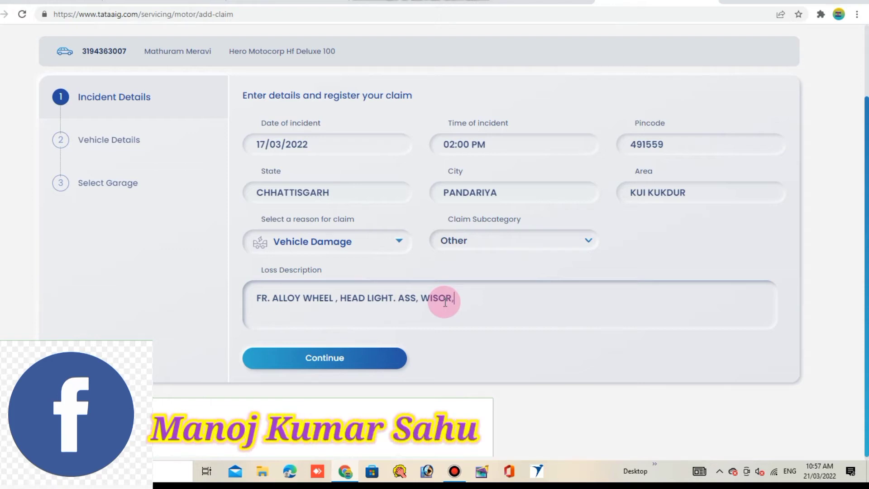
text(FR. FORK CNG)
key(BackSpace)
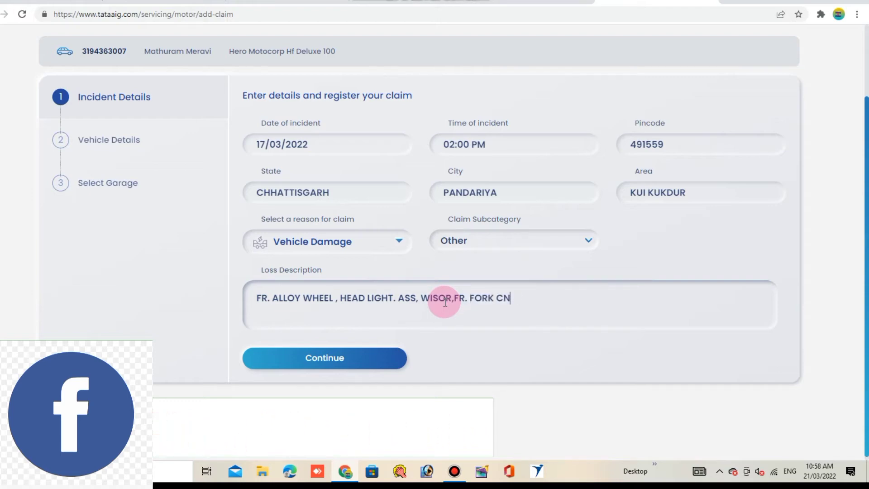
text(G)
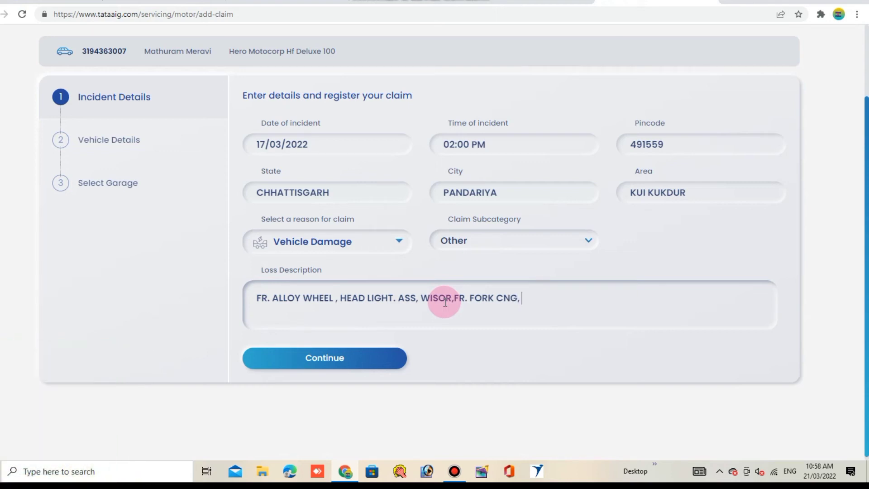
text(, FR. MURDGURD)
key(BackSpace)
key(BackSpace)
text(ARD)
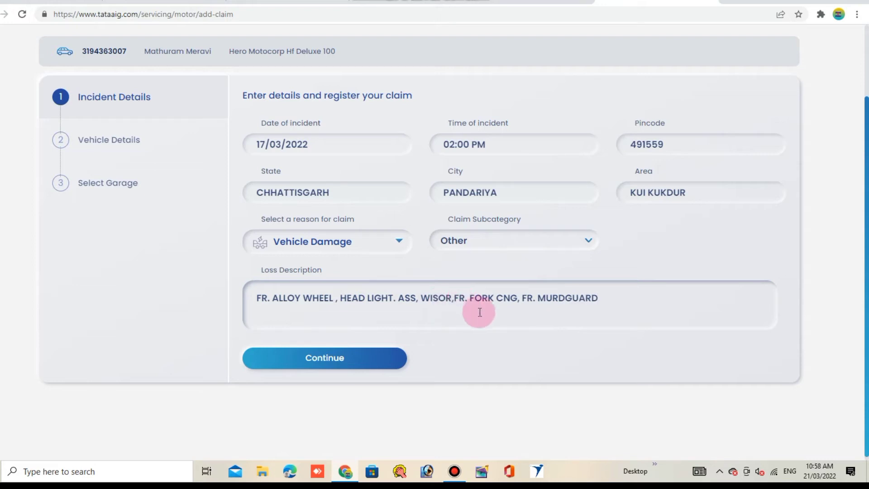
text( CNG ETC)
scroll(430, 317, down, 1)
Step: Continue to Vehicle Details, answer No to vehicle parked, begin the driver name, then go to WhatsApp Web
click(333, 357)
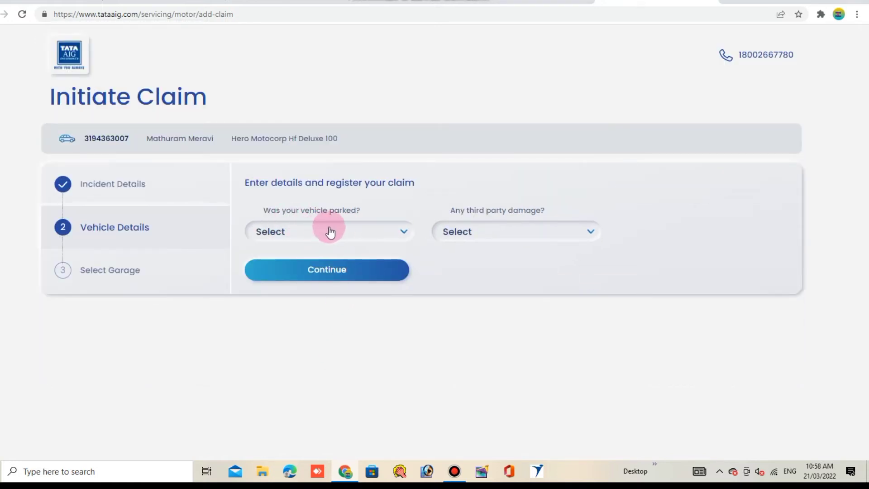
click(369, 233)
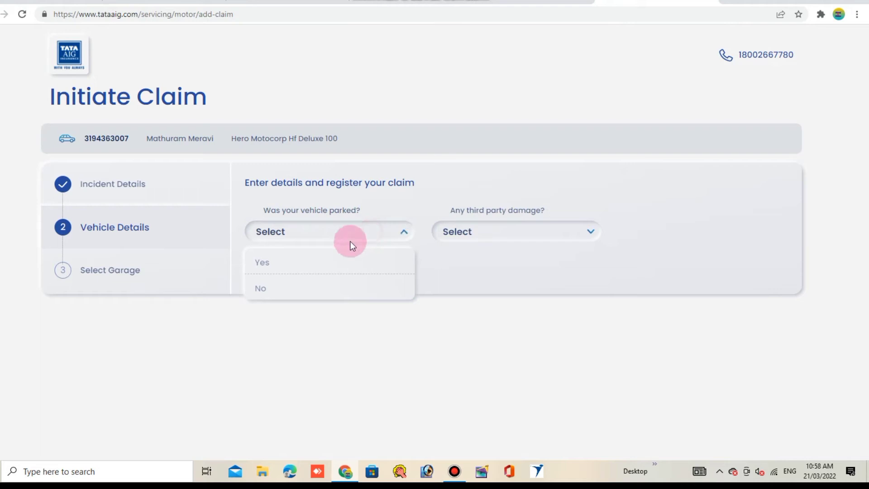
click(270, 286)
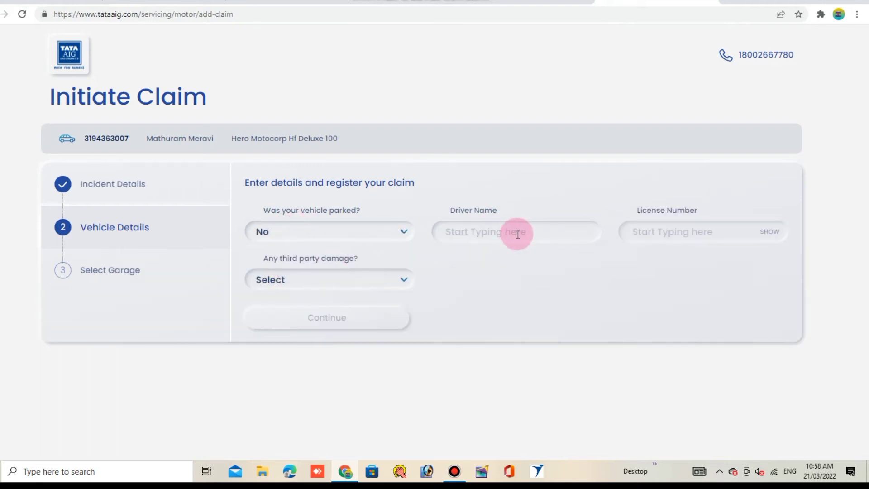
click(514, 233)
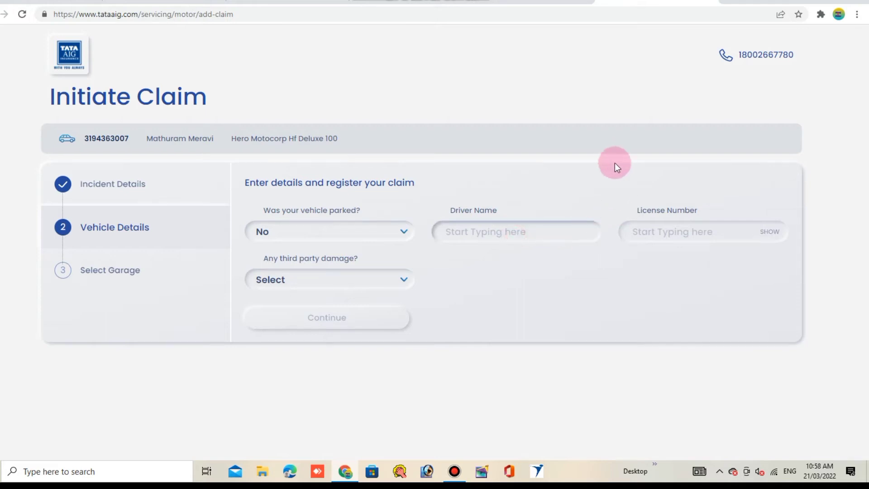
text(M)
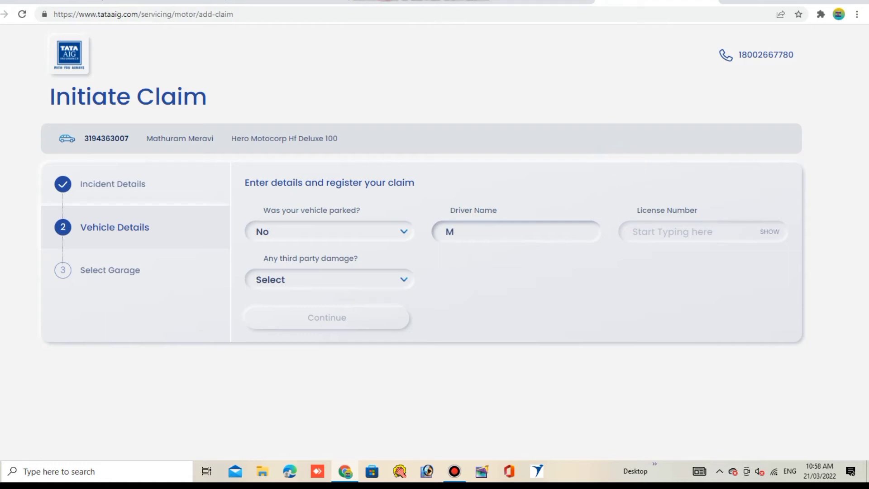
click(303, 1)
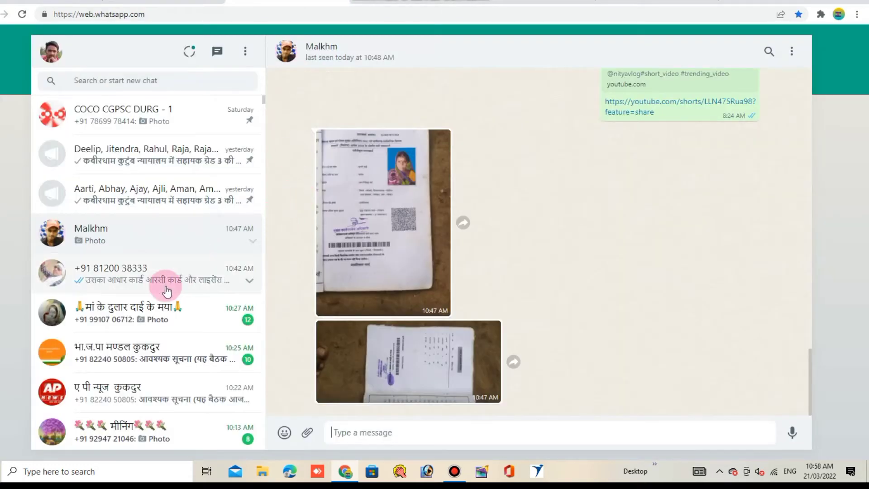
Step: Check the contact's WhatsApp chat for the forwarded photo, dismiss 'Photo Unavailable', and return to TATA AIG
click(161, 282)
scroll(448, 217, up, 10)
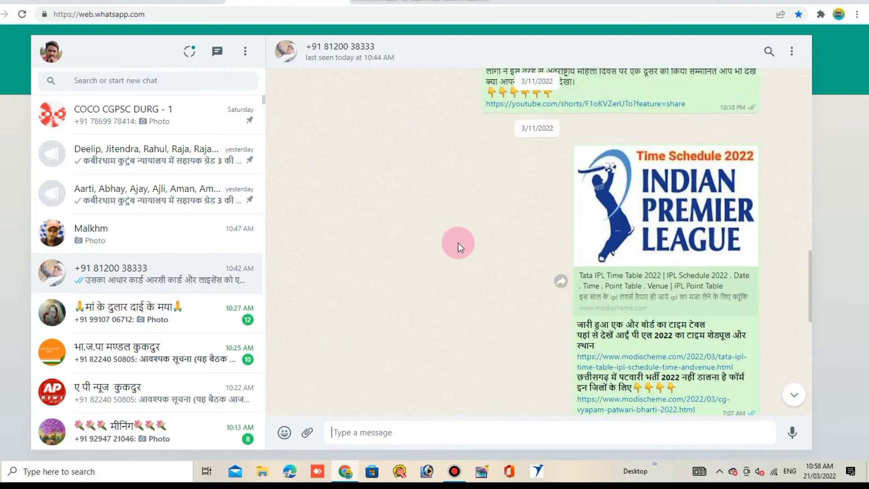
scroll(464, 260, up, 5)
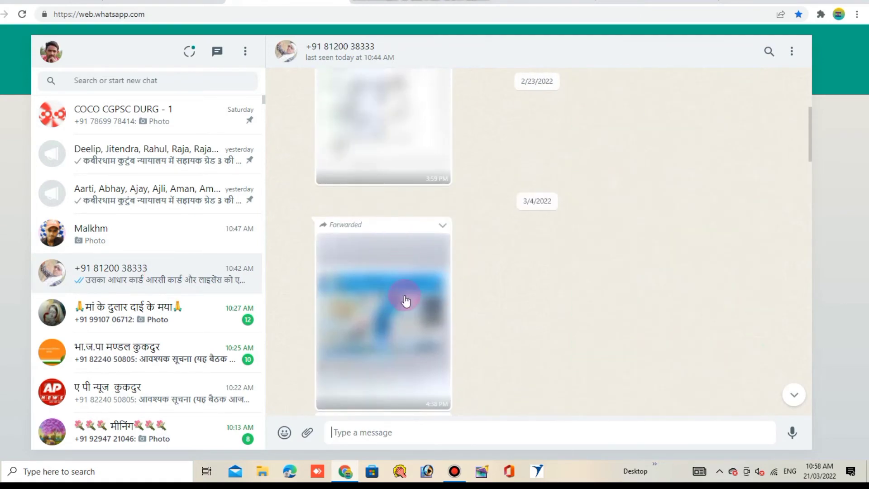
click(382, 308)
click(497, 283)
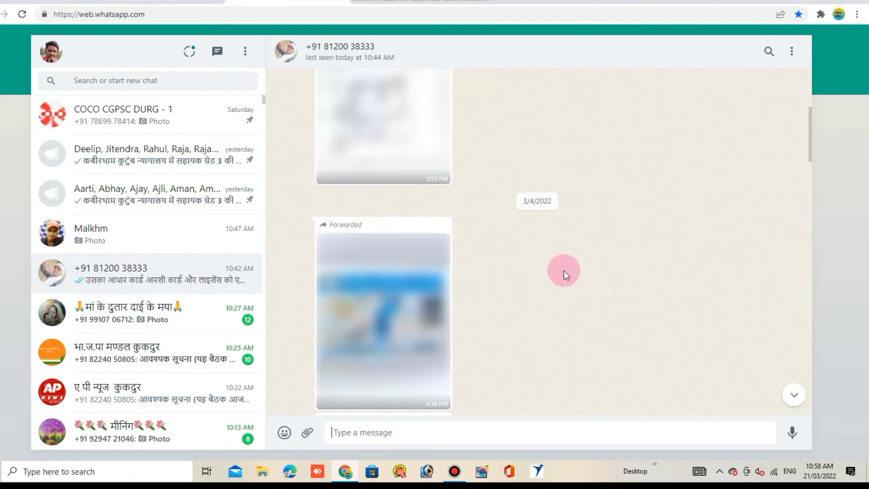
scroll(352, 279, down, 3)
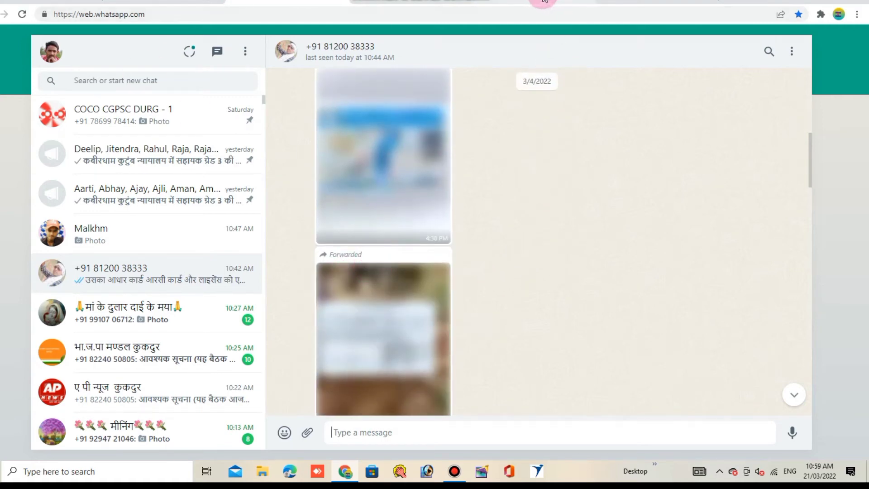
click(633, 2)
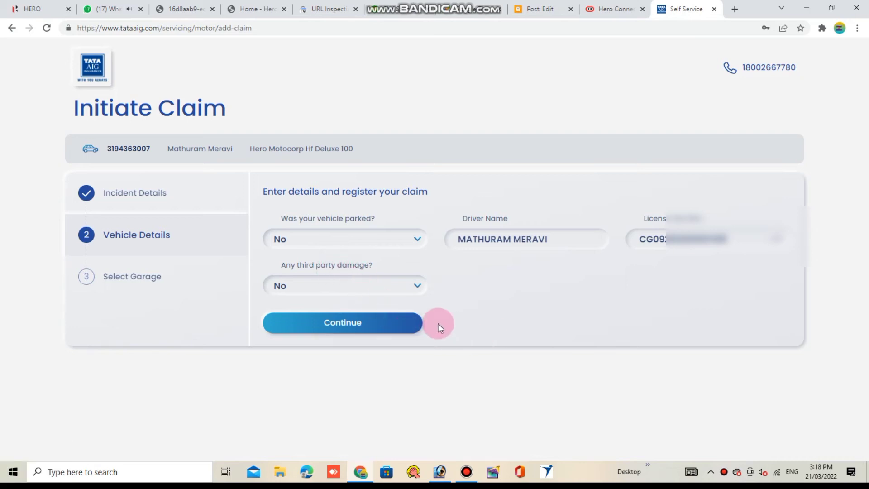
Step: Advance the claim from vehicle details to the Select Garage step
click(363, 324)
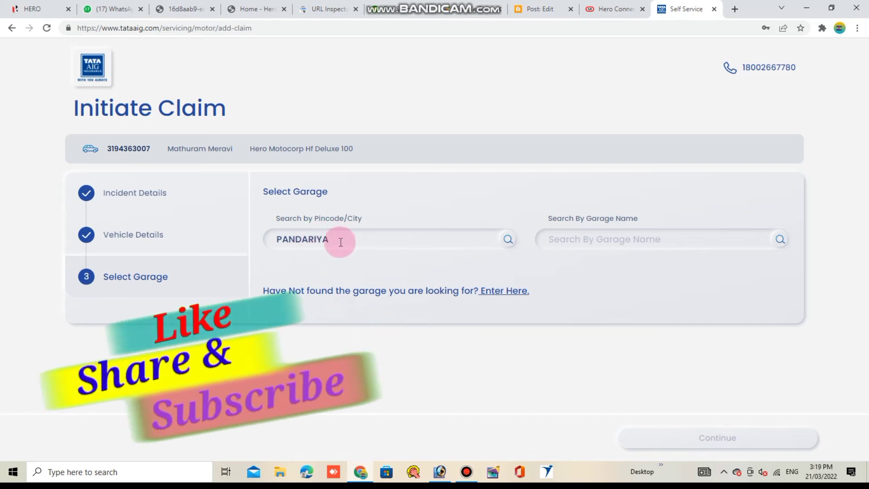
click(424, 247)
click(589, 237)
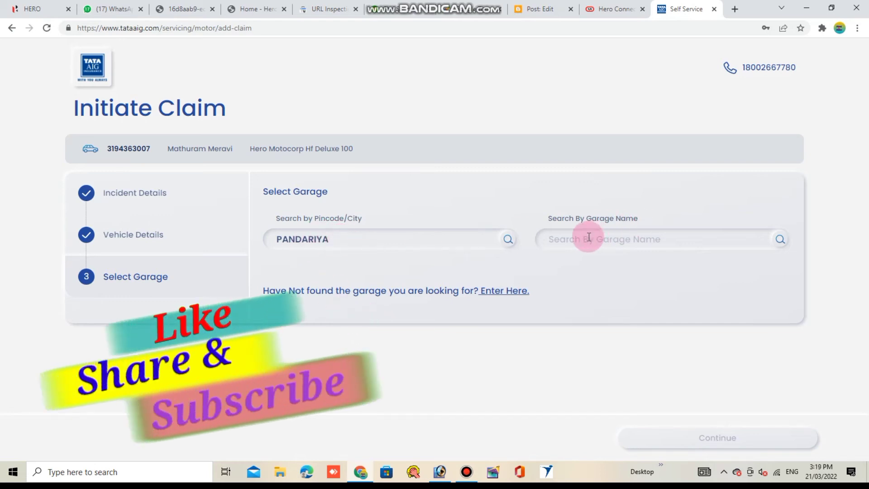
click(588, 237)
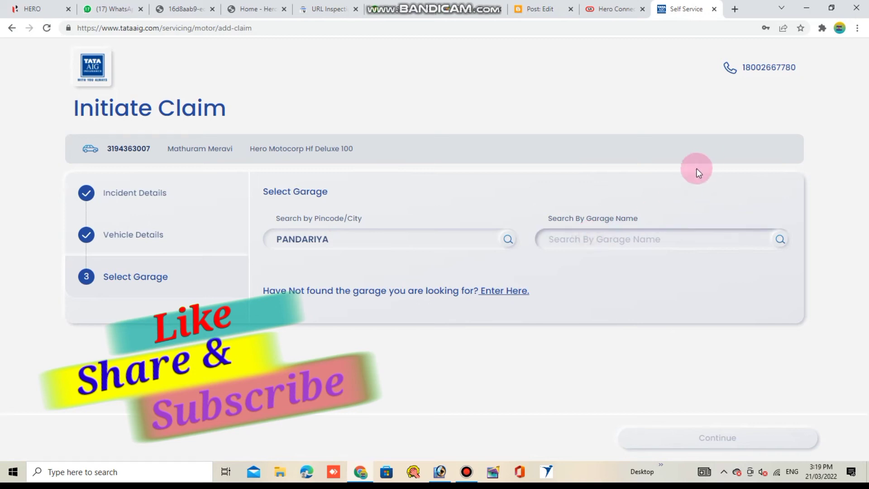
Step: Search garages by name for 'DILEEP MOTORS , KUI - KUKDUR, PANDARIYA', which finds no match
text(D)
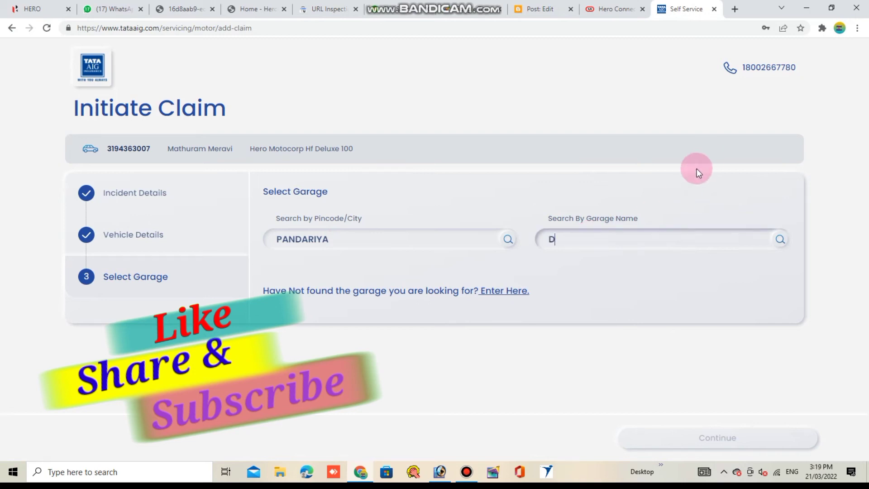
text(EL)
key(BackSpace)
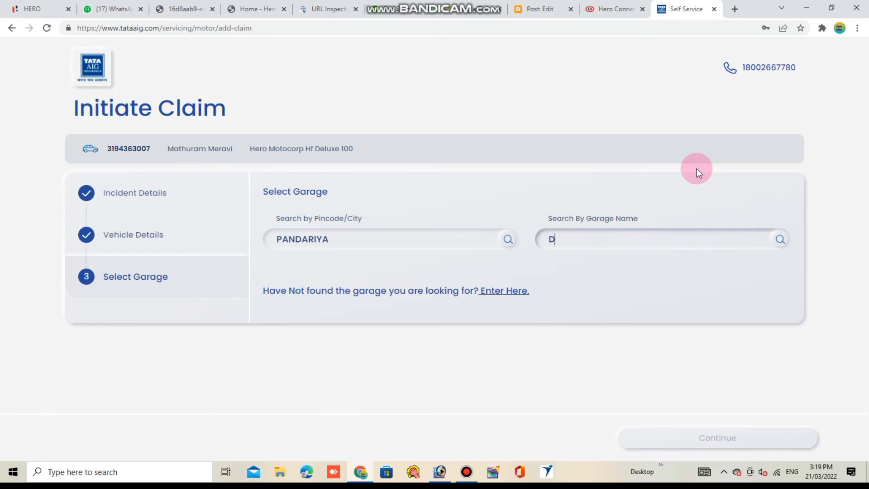
text(ILEEP MOTORS , KUI)
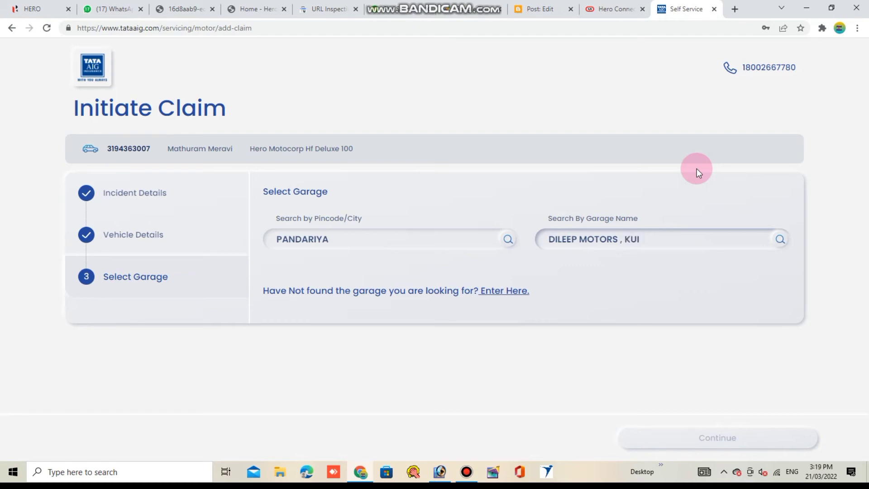
text( - KUKDUR, PAND)
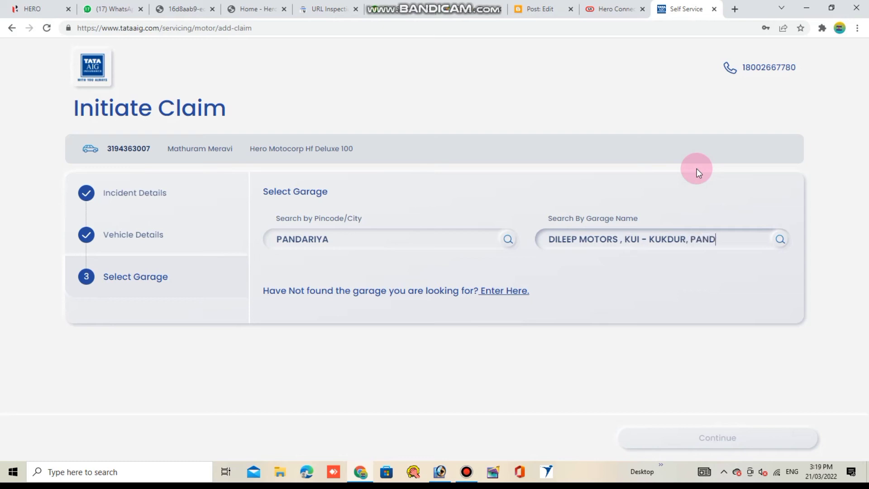
text(ARIYA)
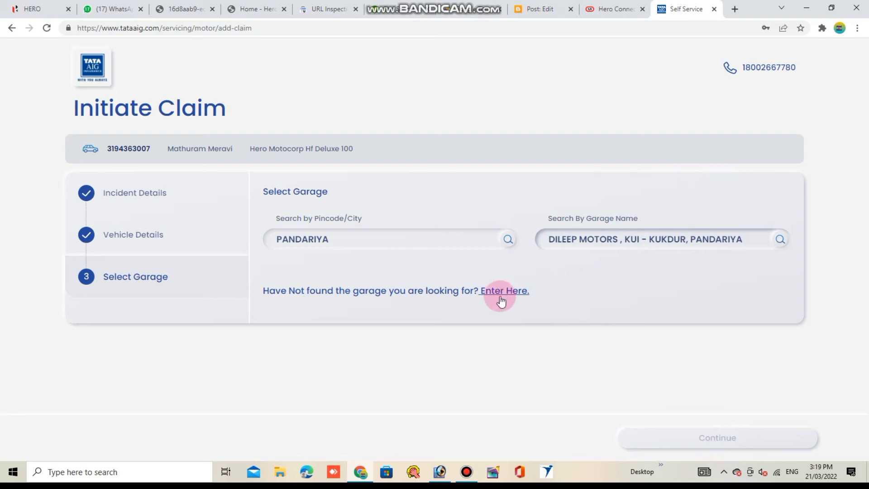
drag(262, 291, 600, 294)
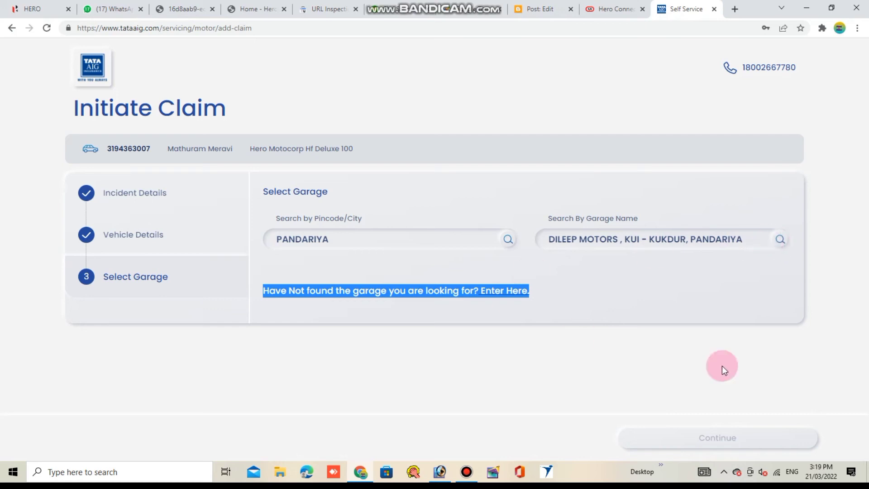
click(523, 367)
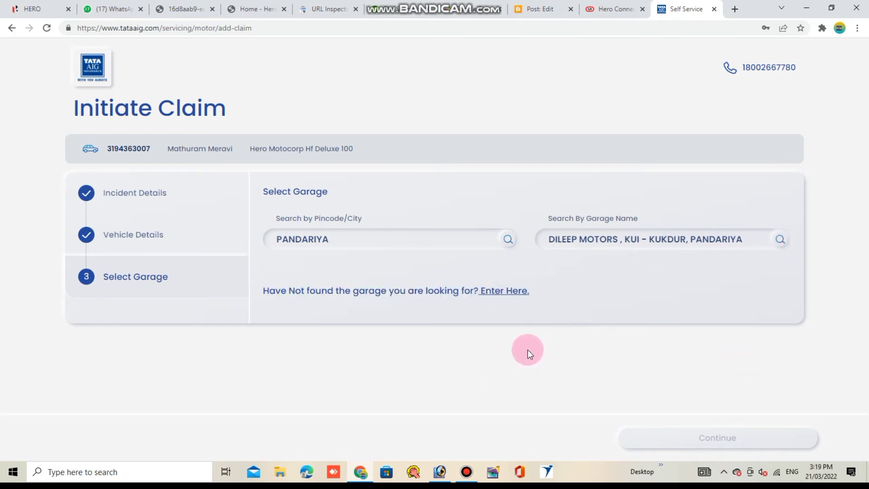
Step: Through 'Enter Here.', type 'DILEEP MOTORS , KUI - KUKDUR, PANDARIYA' as the garage's full name
click(509, 292)
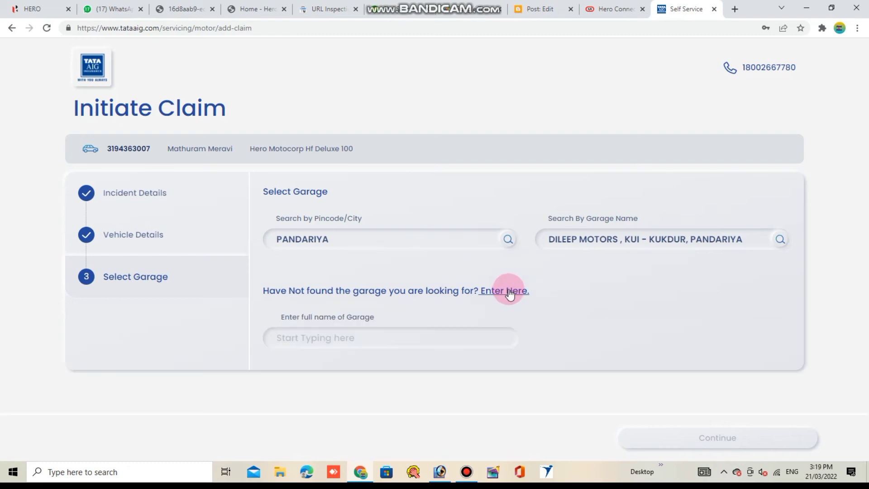
click(355, 338)
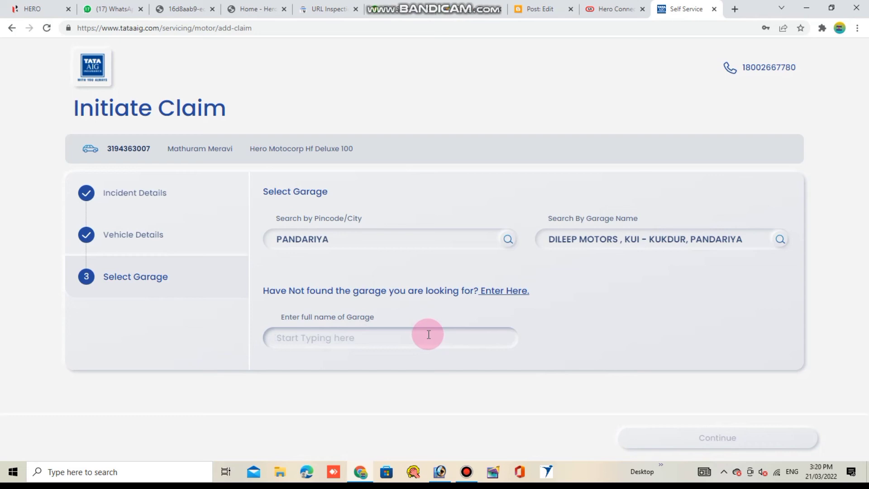
click(780, 240)
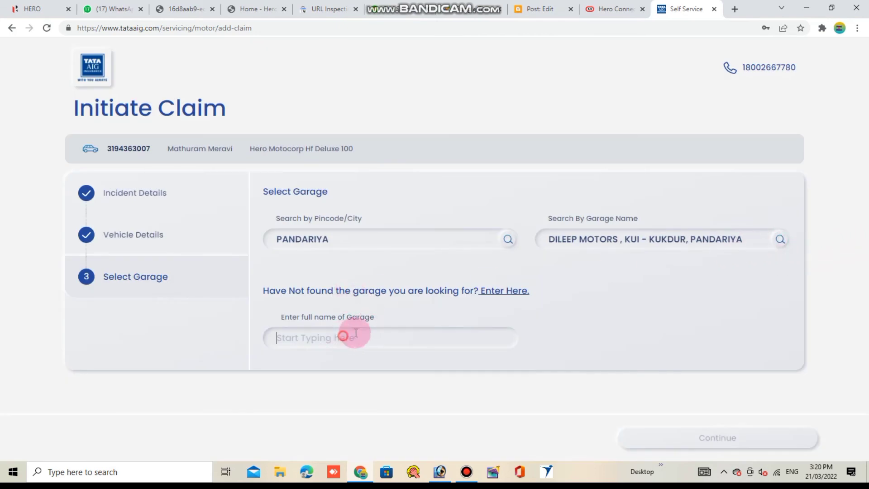
text(D)
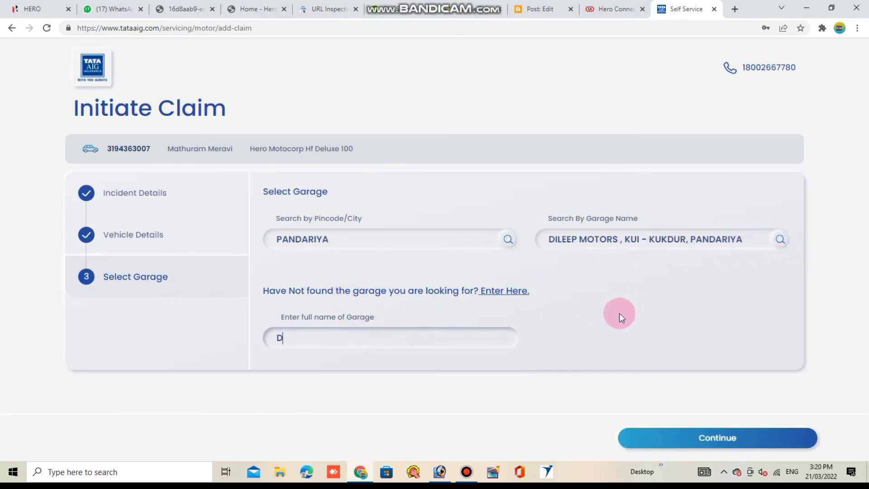
text(ILEEP MOR)
key(BackSpace)
text(TORS)
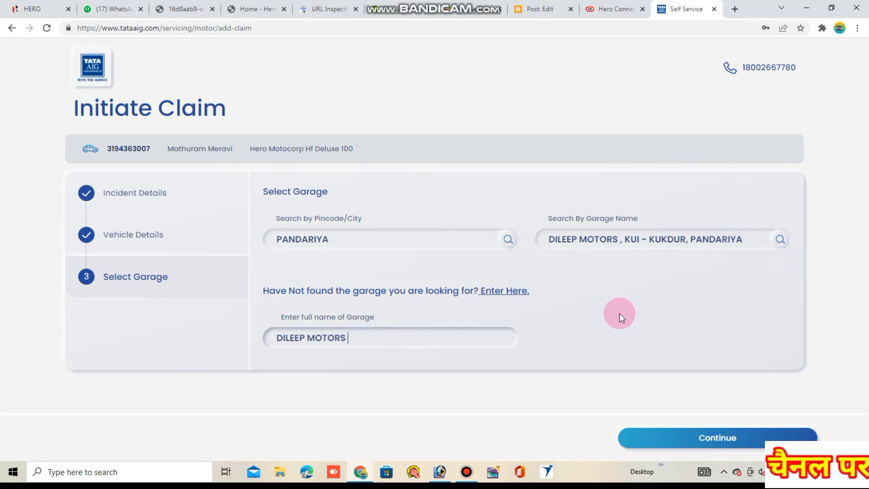
text( , KUI )
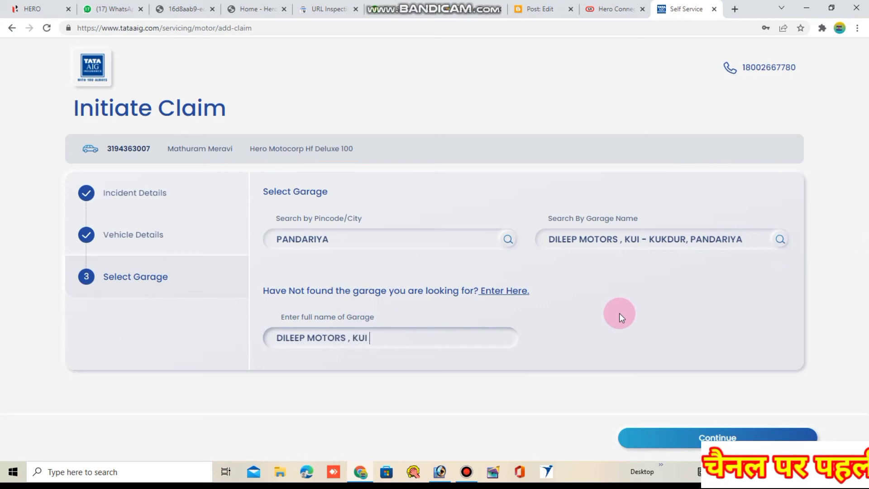
text(- KUKDUR)
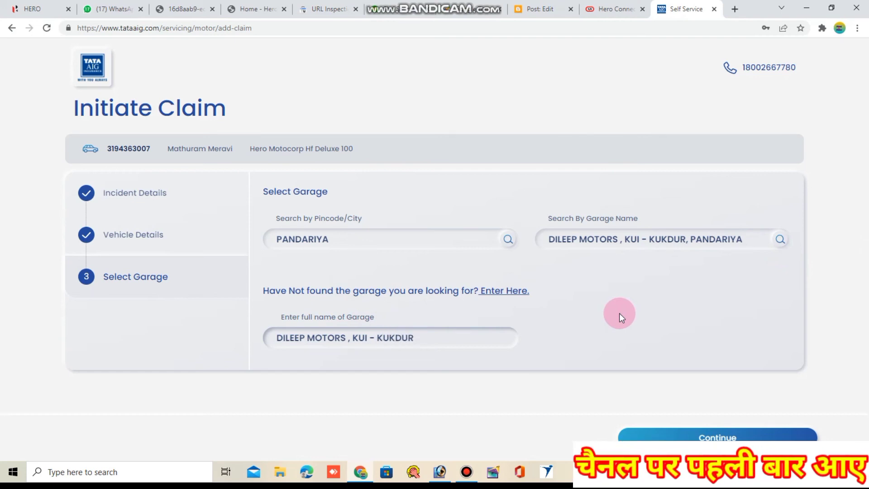
text(, PANDA)
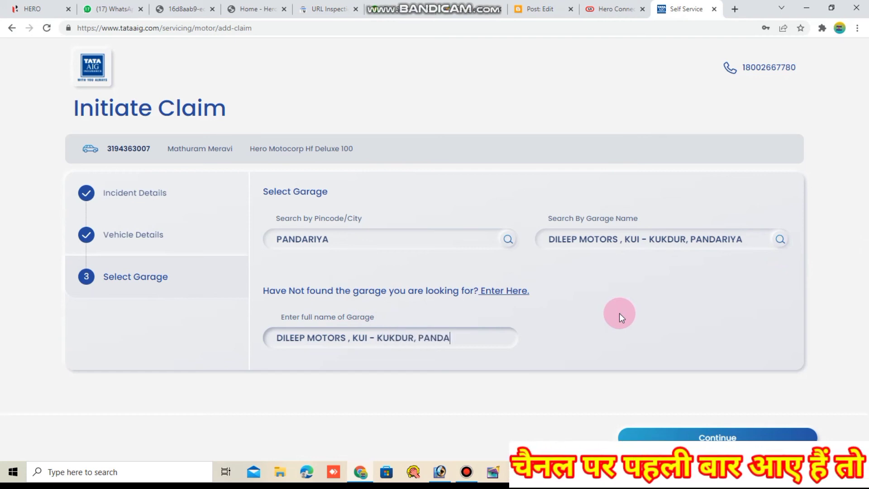
text(RIYA)
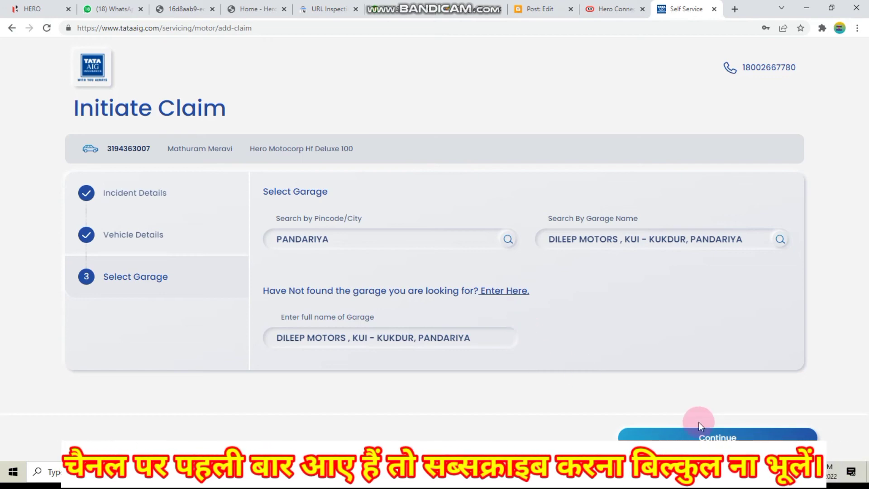
Step: Submit the claim with the manually entered garage DILEEP MOTORS, KUI - KUKDUR, PANDARIYA
click(717, 437)
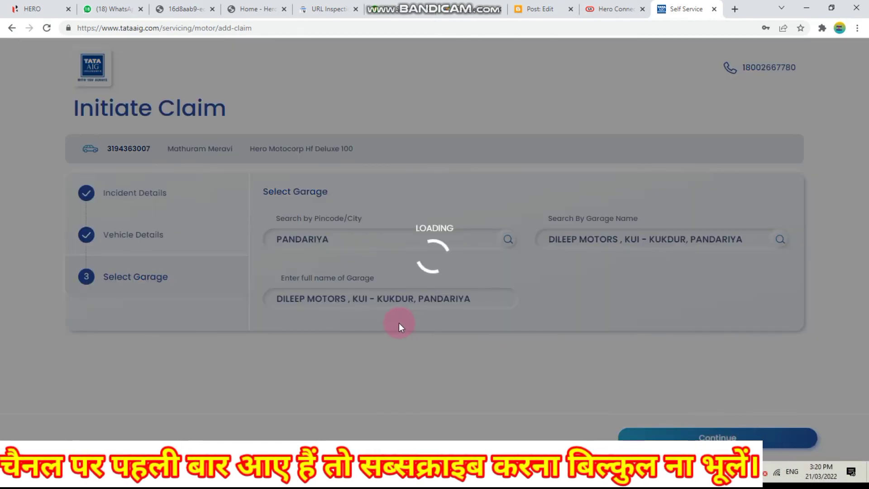